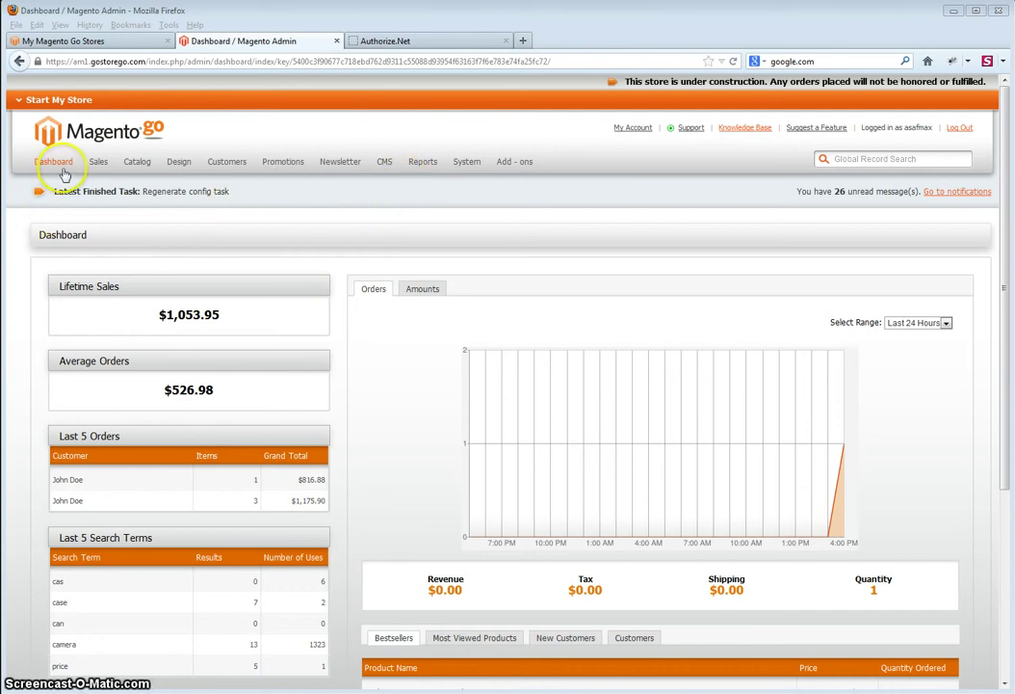
# Open the Sales Orders grid showing the $816.88 Processing order and the $1,175.90 Complete order
pyautogui.moveTo(92, 162)
pyautogui.click(99, 184)
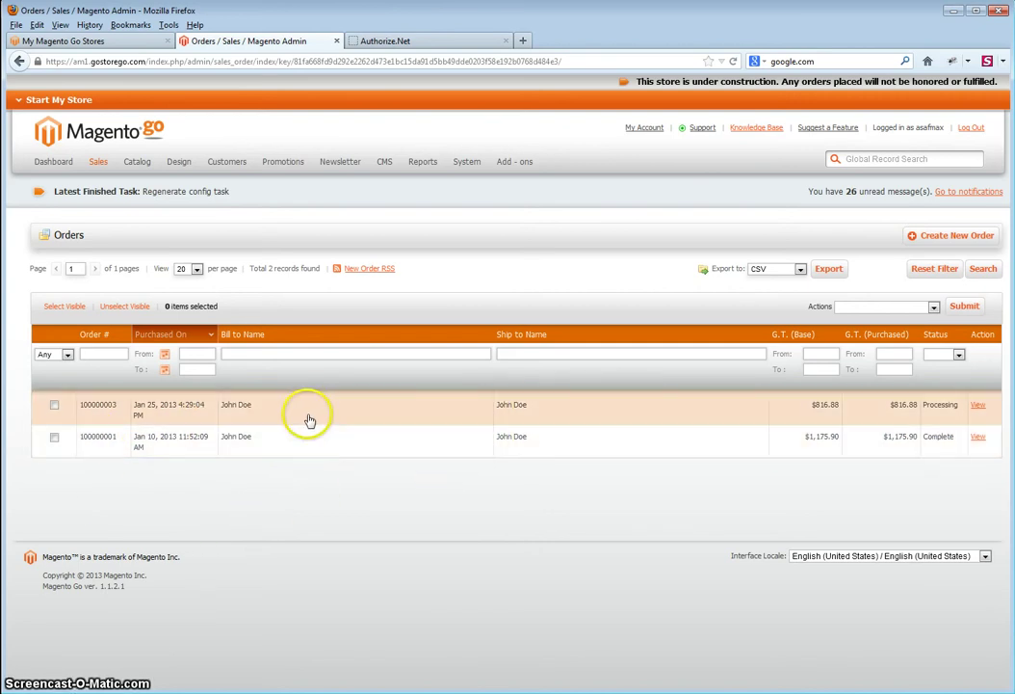
# Open the Jan 25, 2013 Processing order and review its Authorize.net credit card payment
pyautogui.click(323, 414)
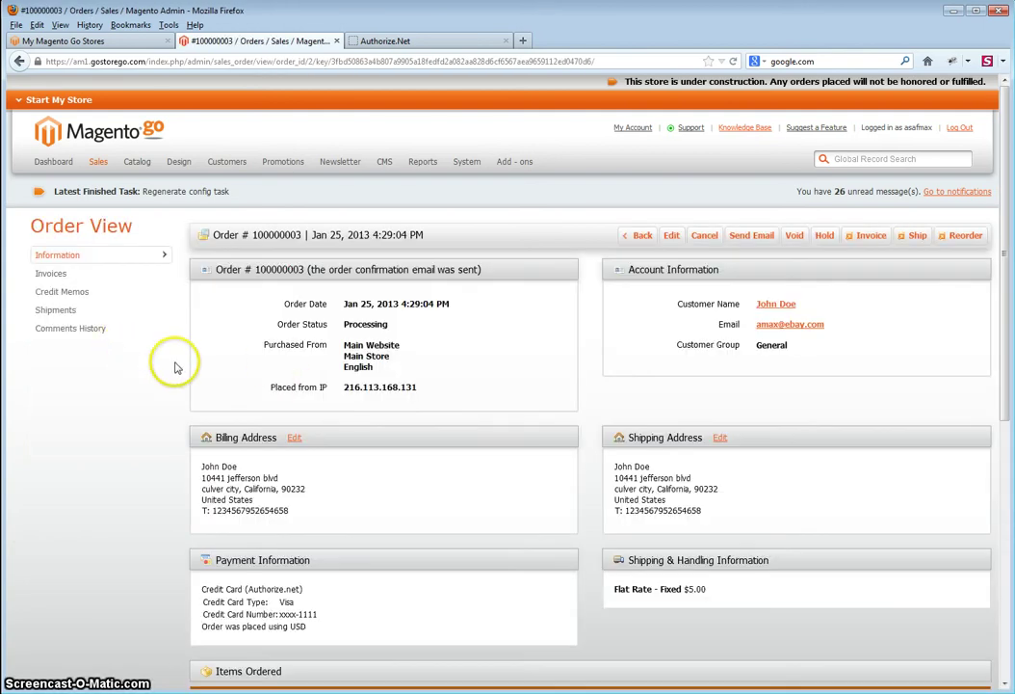
pyautogui.middleClick(526, 312)
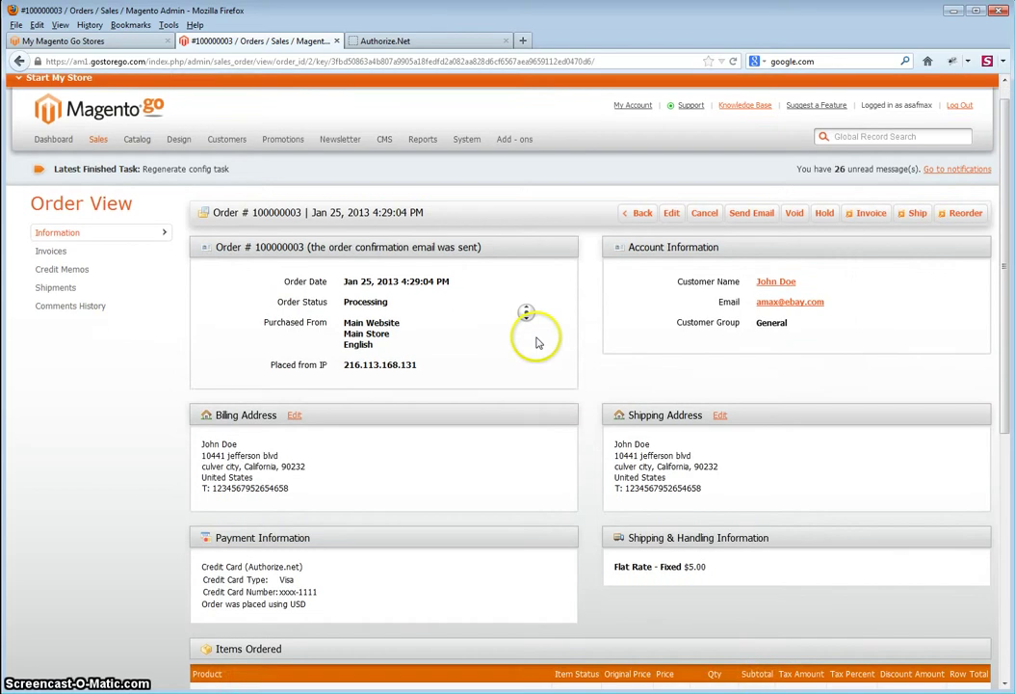
pyautogui.scroll(-4, 536, 352)
pyautogui.scroll(4, 537, 275)
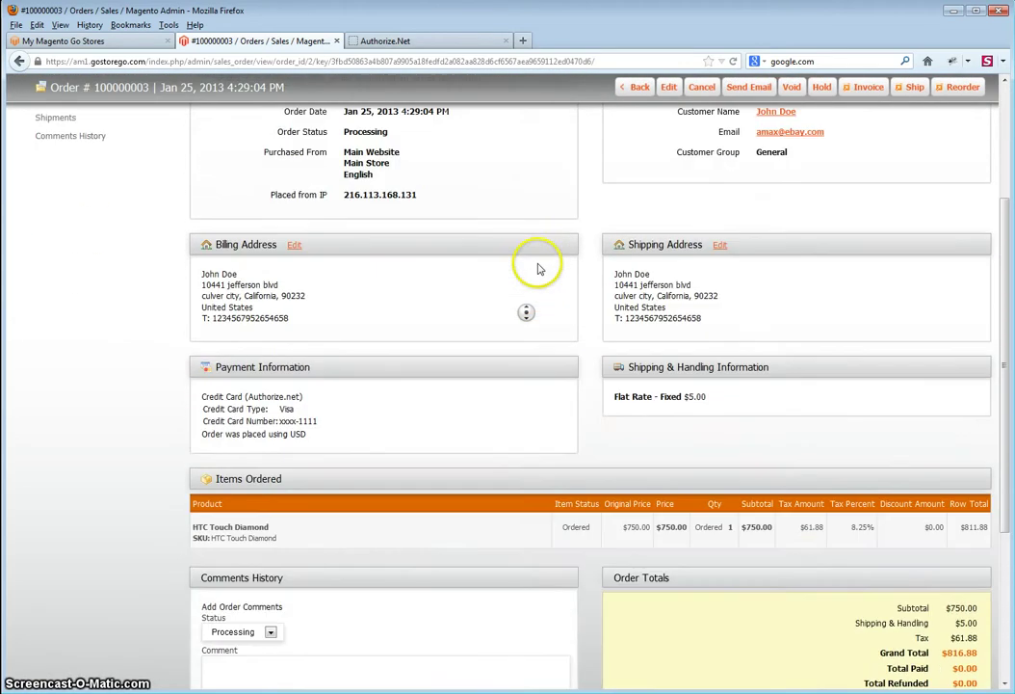
pyautogui.scroll(2, 554, 300)
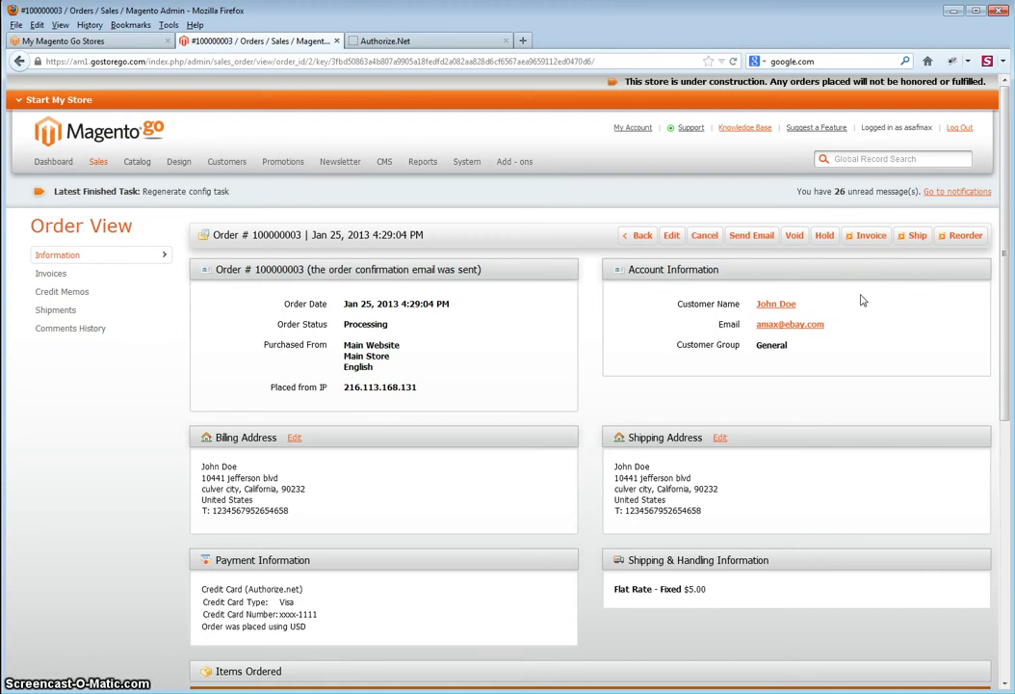
# Start an invoice for order #100000003 and review its $816.88 total set to Capture Online
pyautogui.click(866, 240)
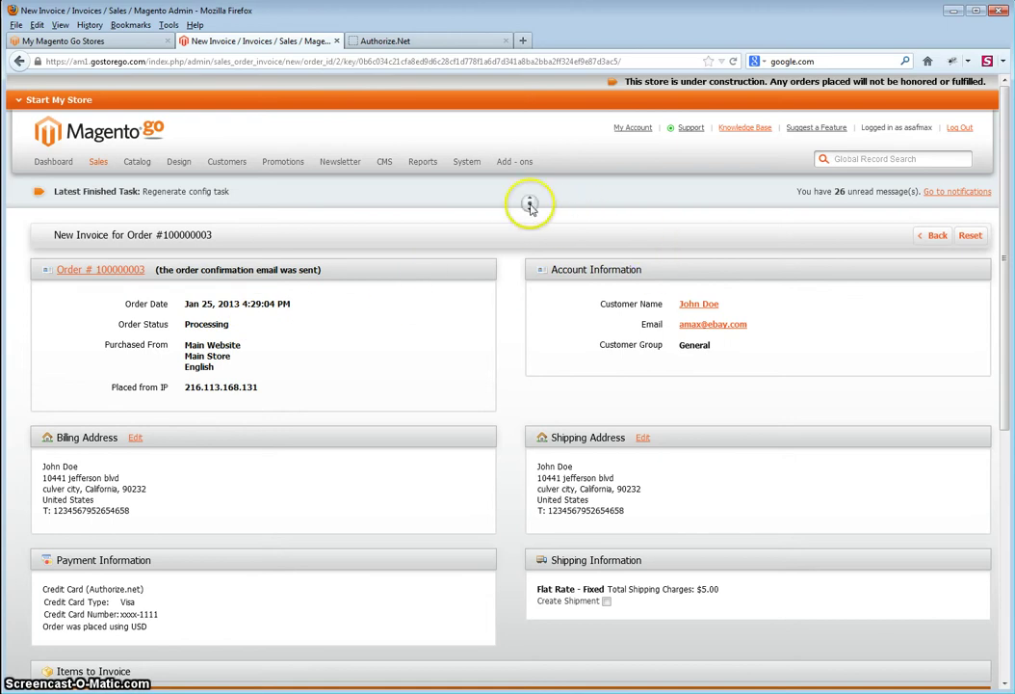
pyautogui.scroll(-2, 530, 203)
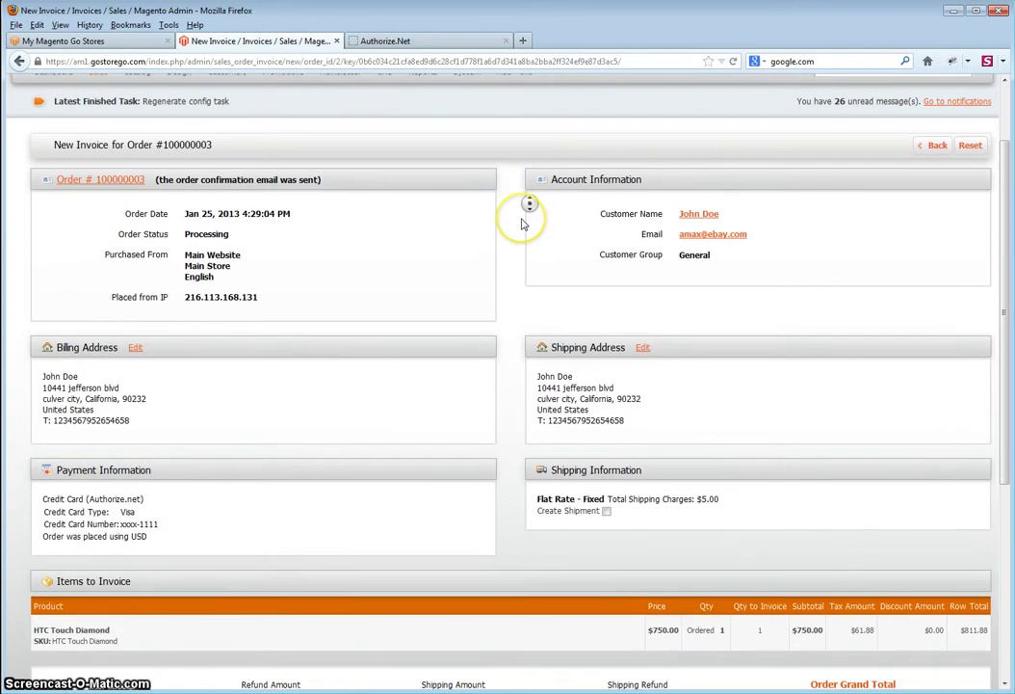
pyautogui.scroll(-2, 530, 203)
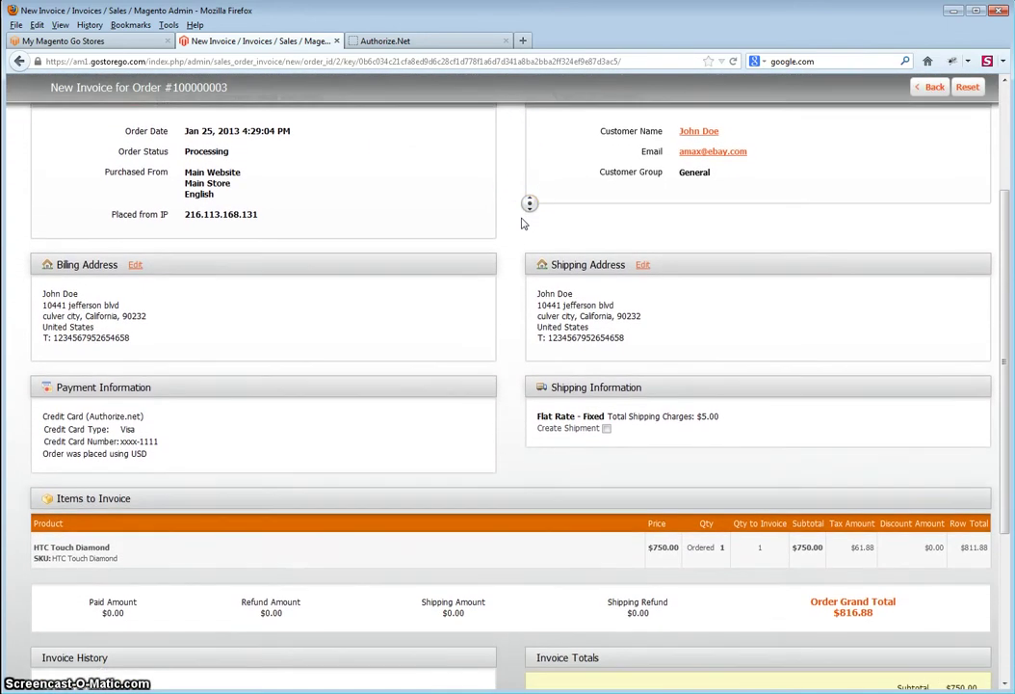
pyautogui.scroll(-4, 530, 203)
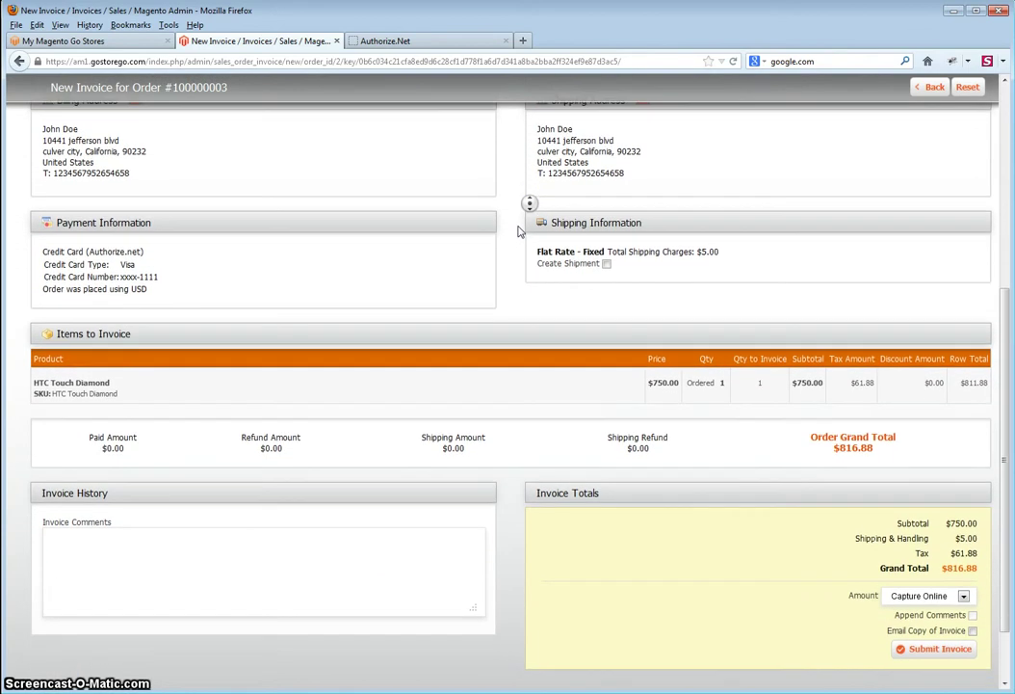
pyautogui.scroll(-1, 530, 203)
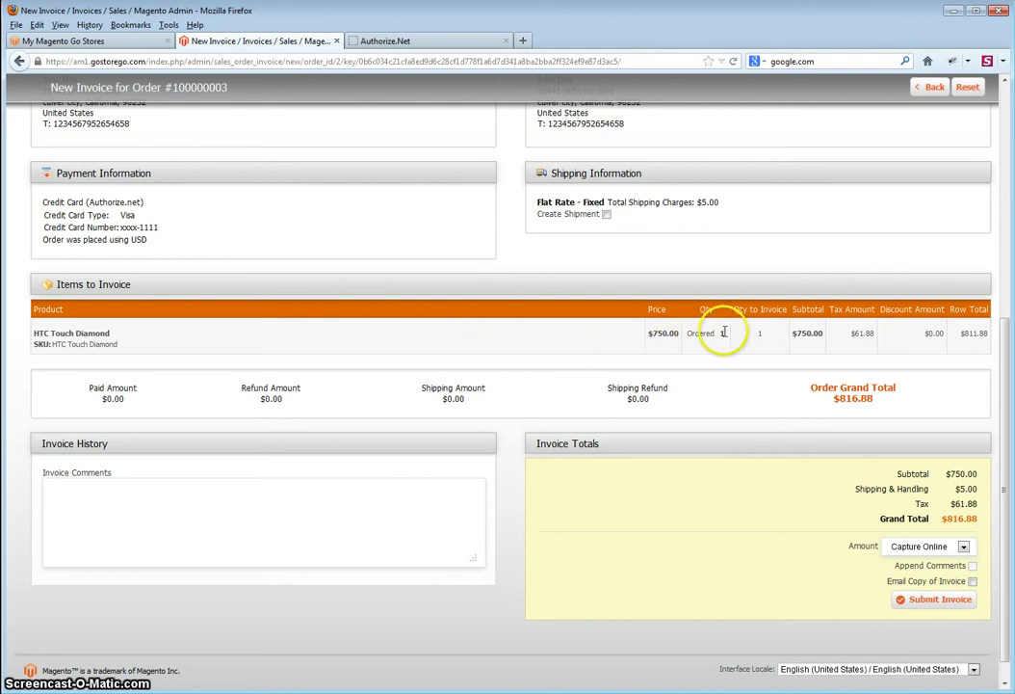
pyautogui.click(964, 547)
pyautogui.click(965, 547)
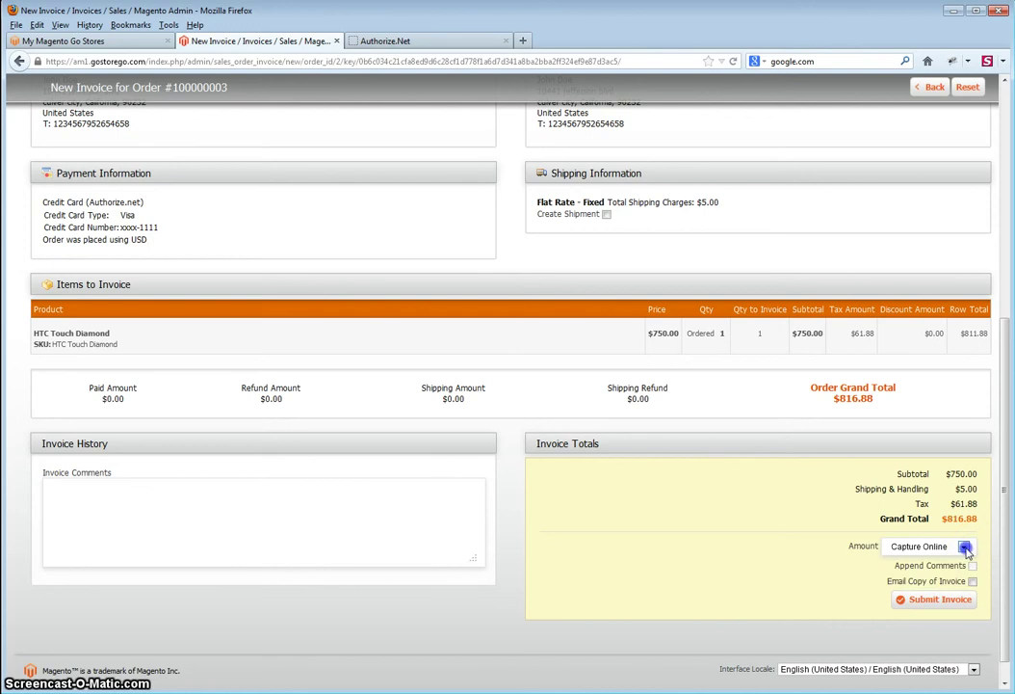
pyautogui.click(964, 547)
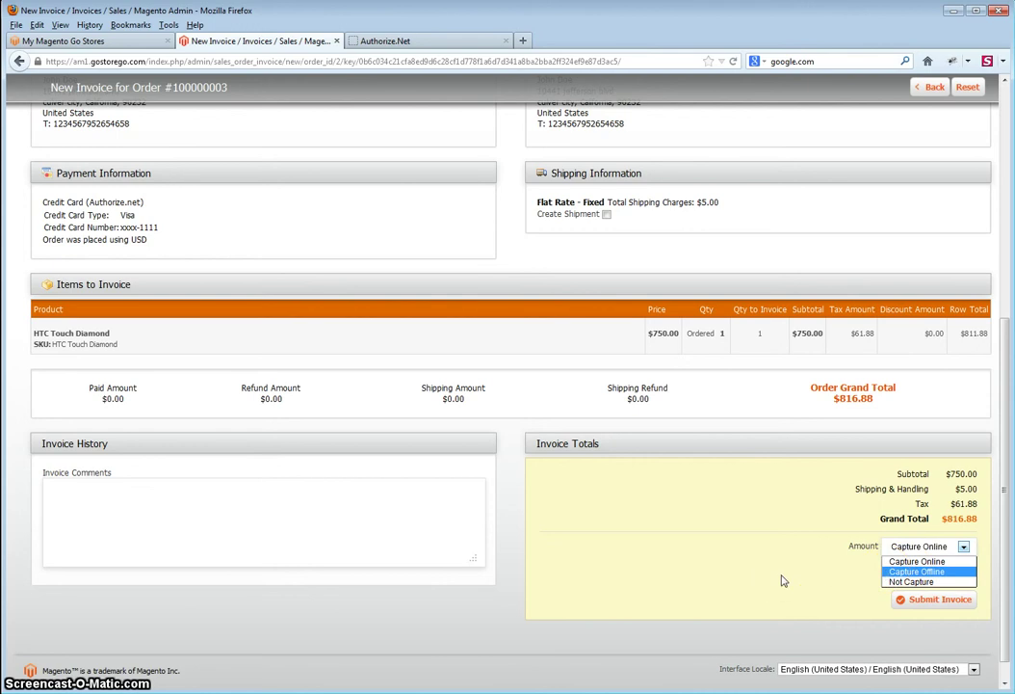
pyautogui.click(897, 564)
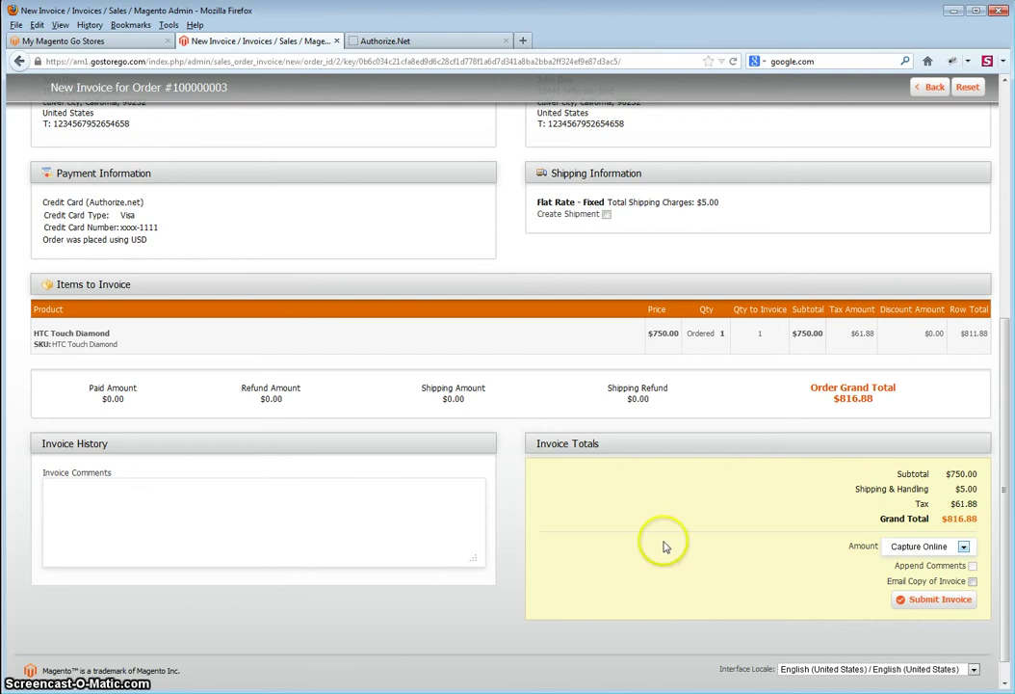
pyautogui.middleClick(624, 242)
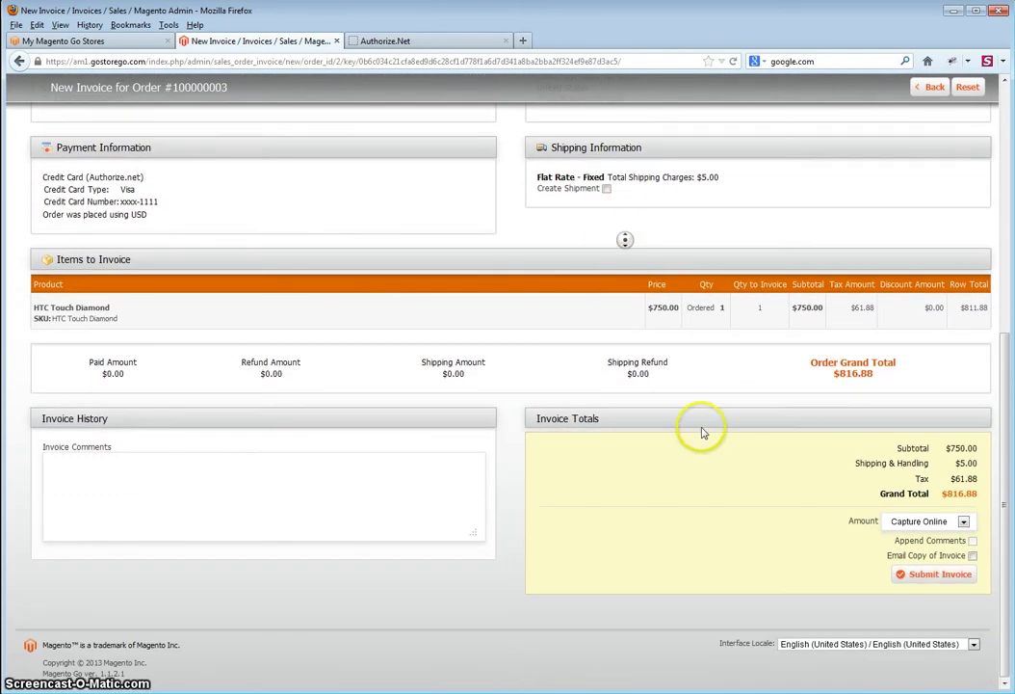
# Submit the invoice capturing $816.88 online, check the order, then go to Authorize.Net
pyautogui.click(941, 577)
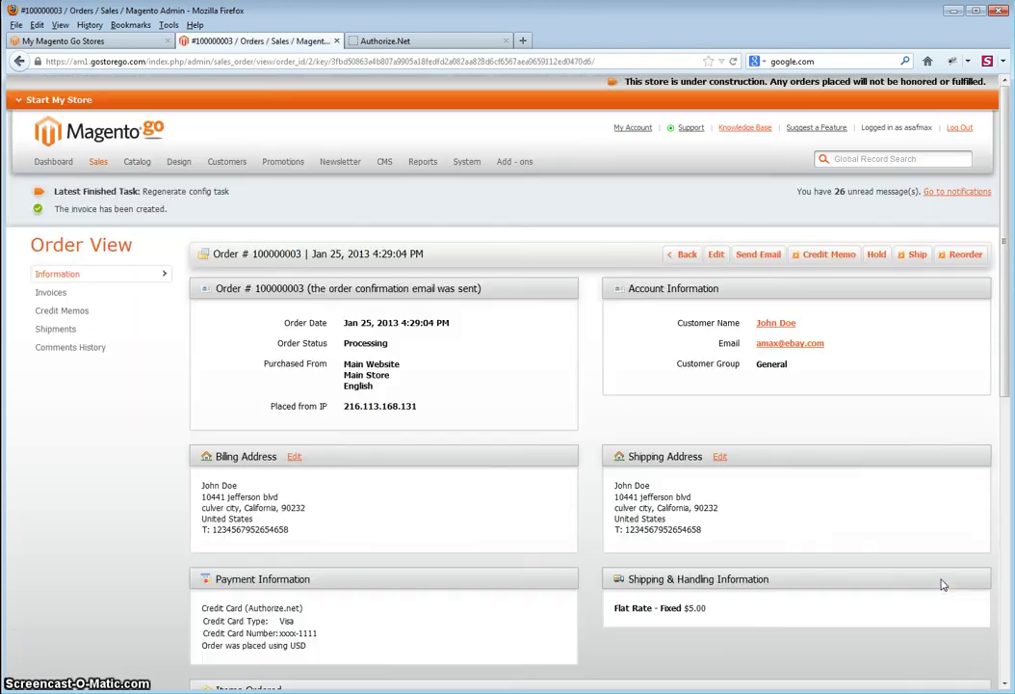
pyautogui.middleClick(101, 512)
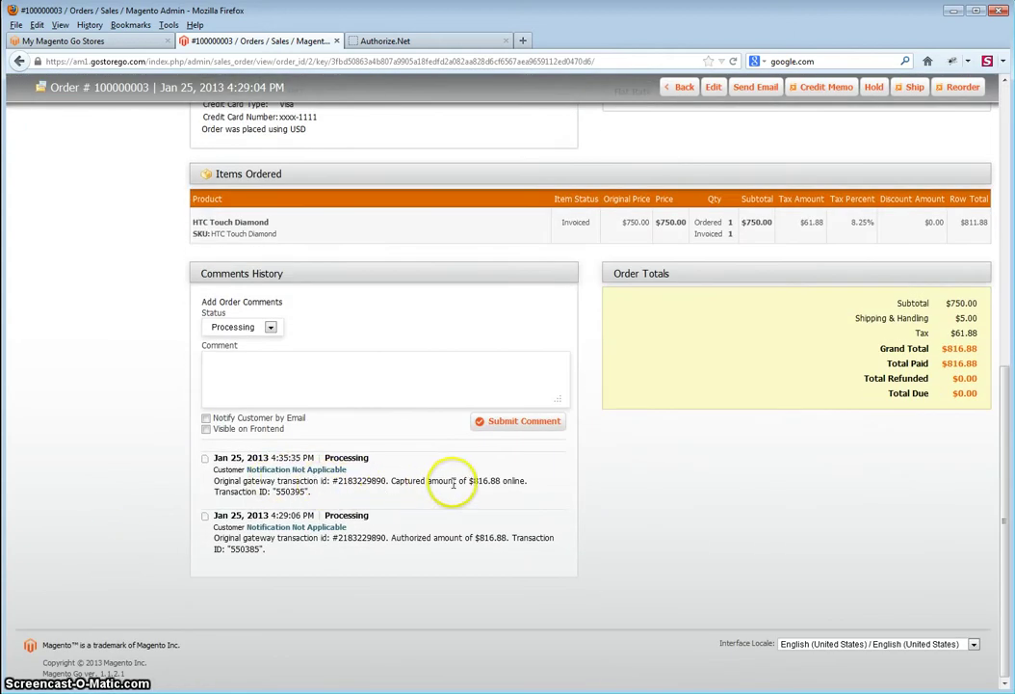
pyautogui.scroll(10, 636, 489)
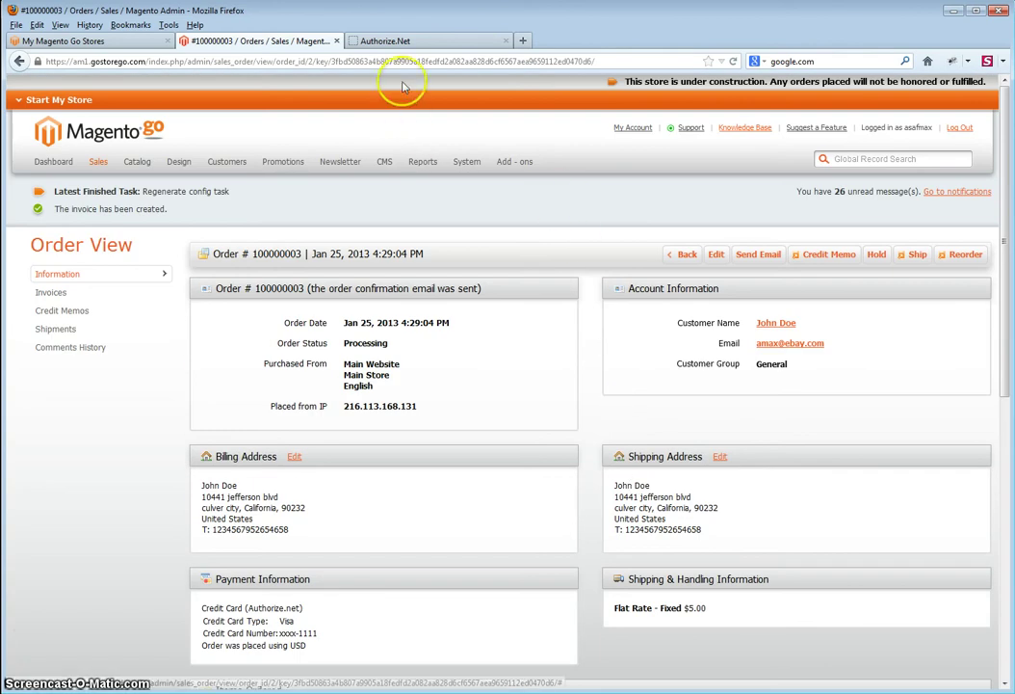
pyautogui.click(403, 42)
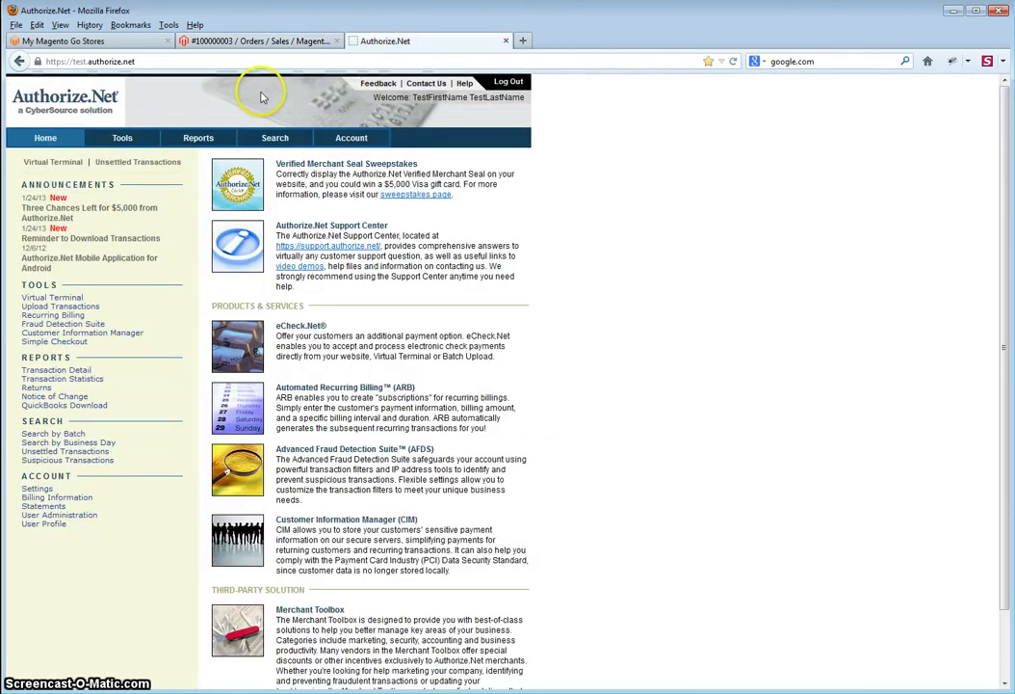
# Search settled transactions by business day from Dec 25, 2012 to Jan 25, 2013
pyautogui.click(273, 140)
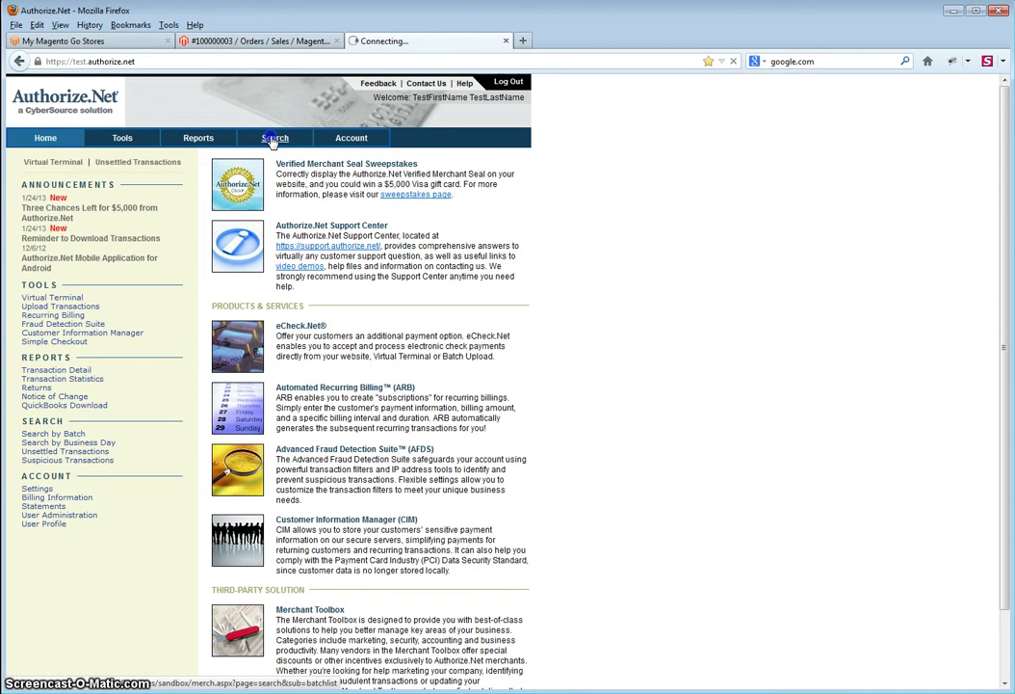
pyautogui.click(66, 176)
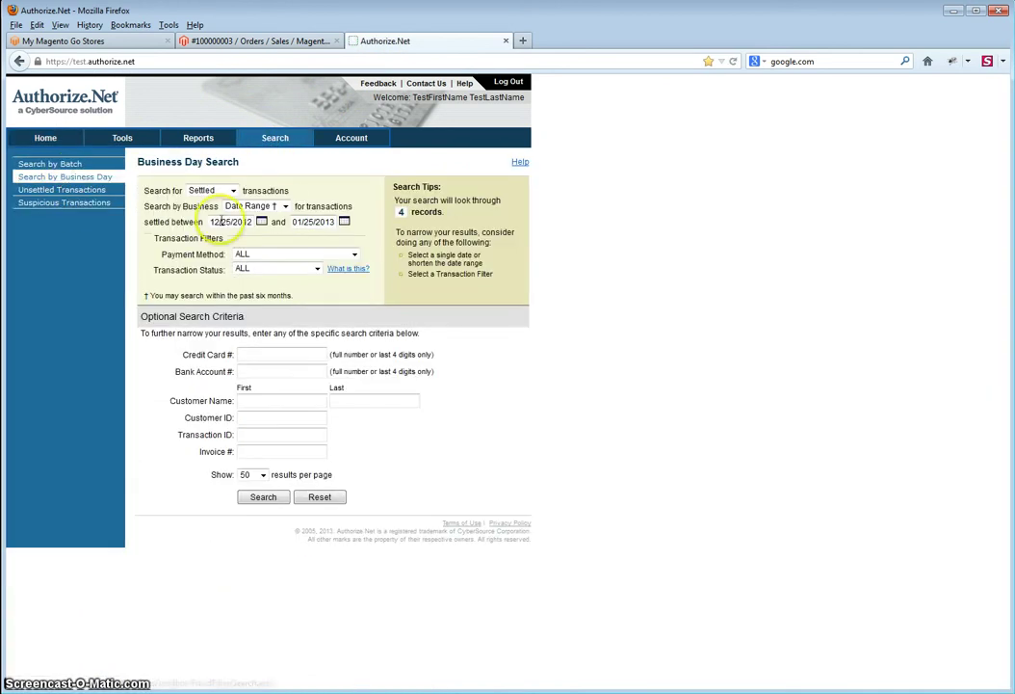
pyautogui.click(263, 497)
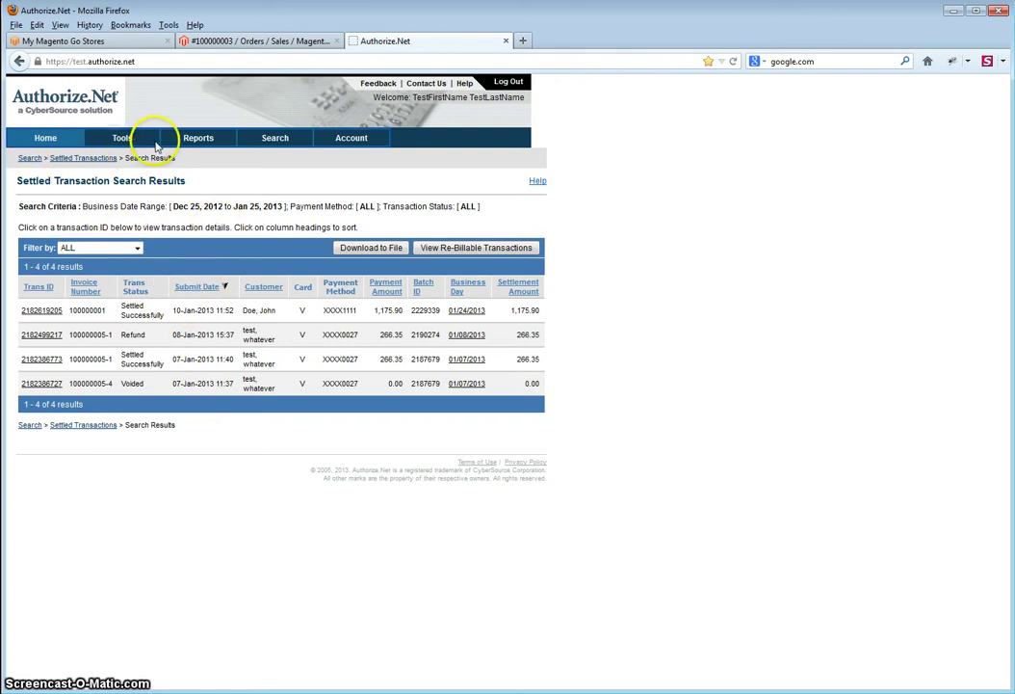
# Browse the transaction report types and virtual terminal, then return to the account home page
pyautogui.click(201, 141)
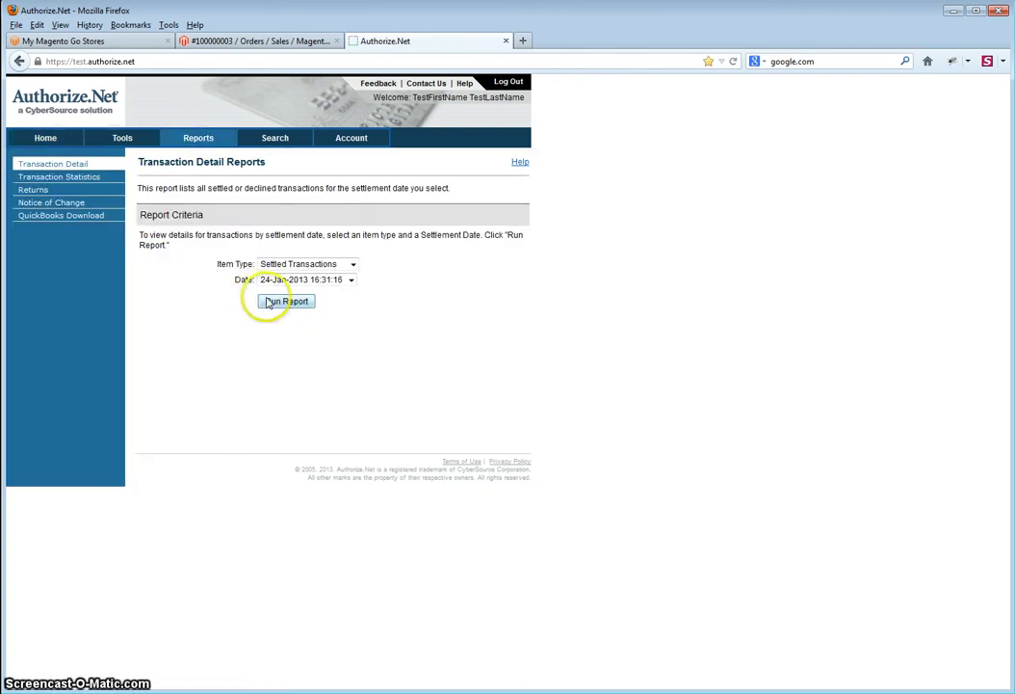
pyautogui.click(296, 264)
pyautogui.click(296, 264)
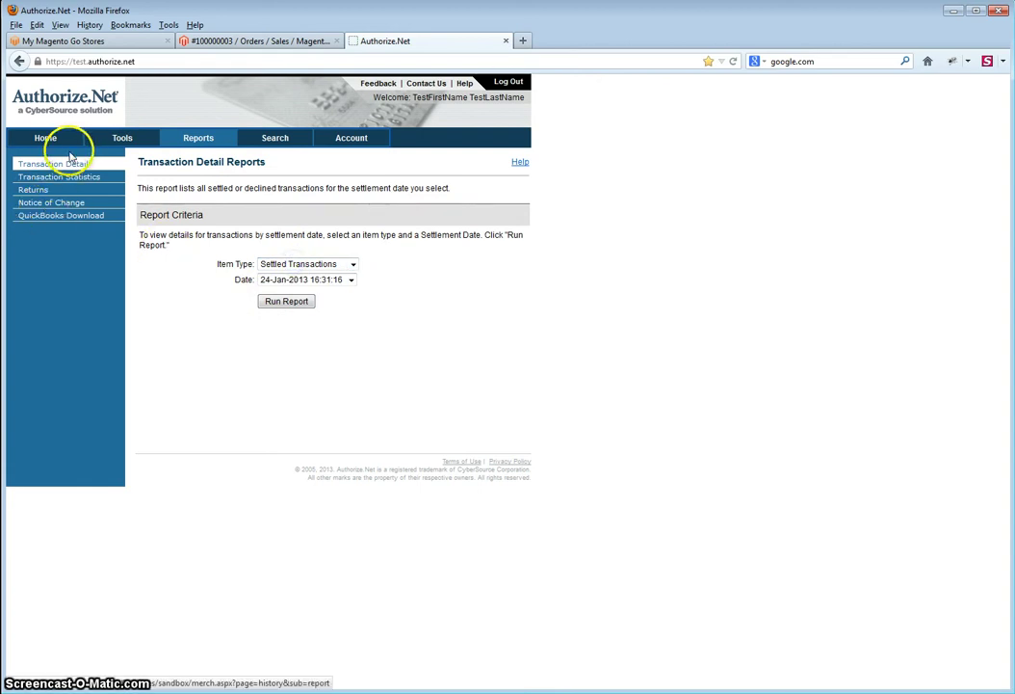
pyautogui.click(117, 139)
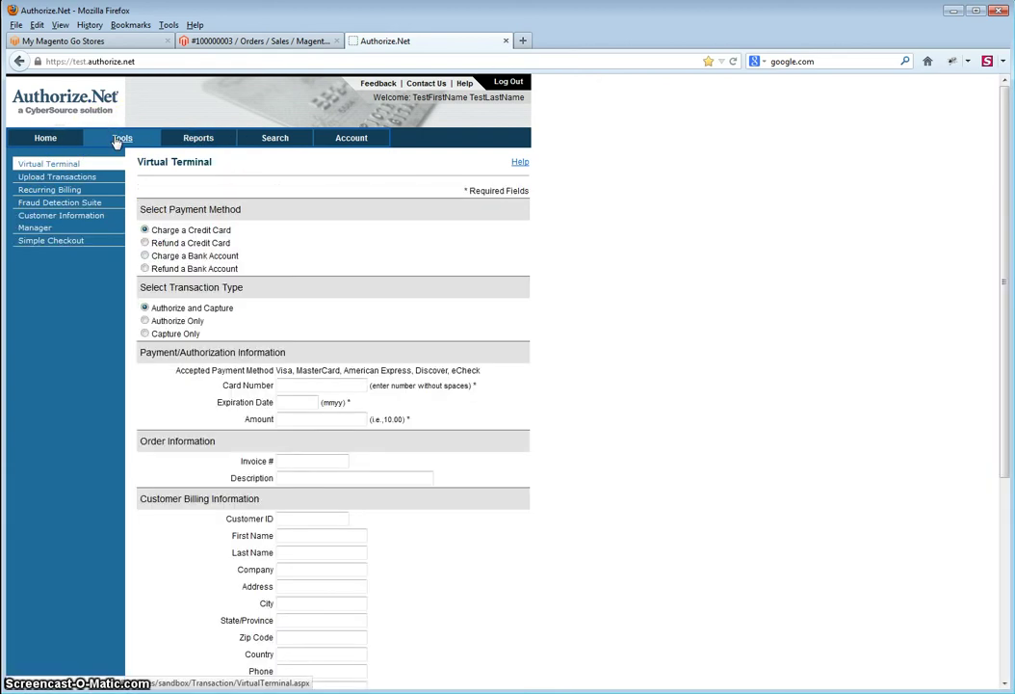
pyautogui.click(44, 138)
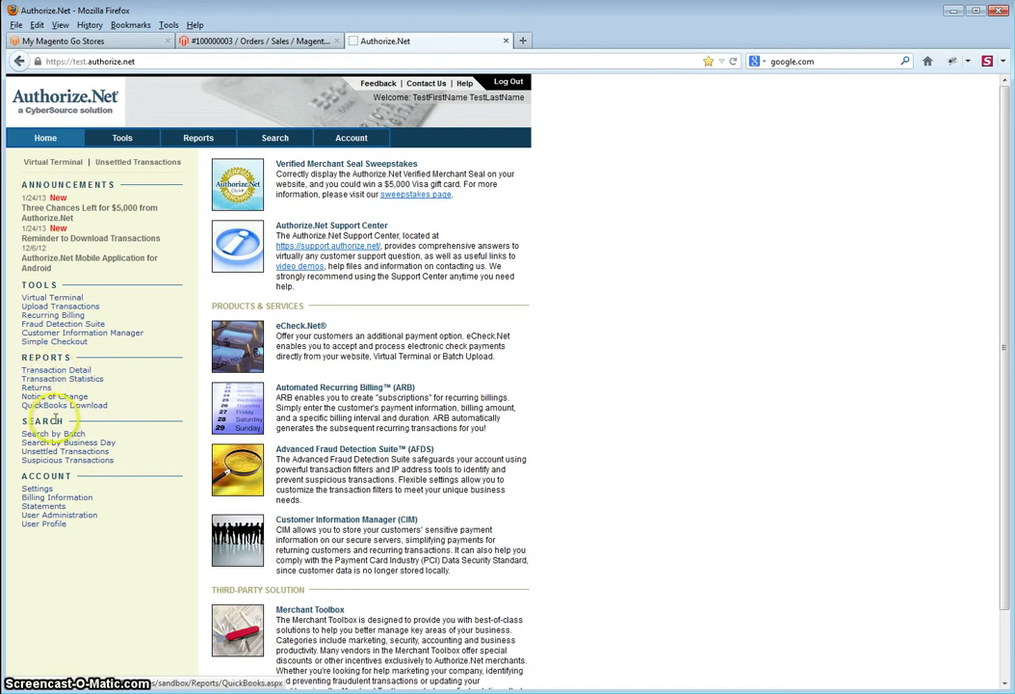
# Run the Transaction Detail settled report for 24-Jan-2013 16:31:16, then return to Magento
pyautogui.click(53, 371)
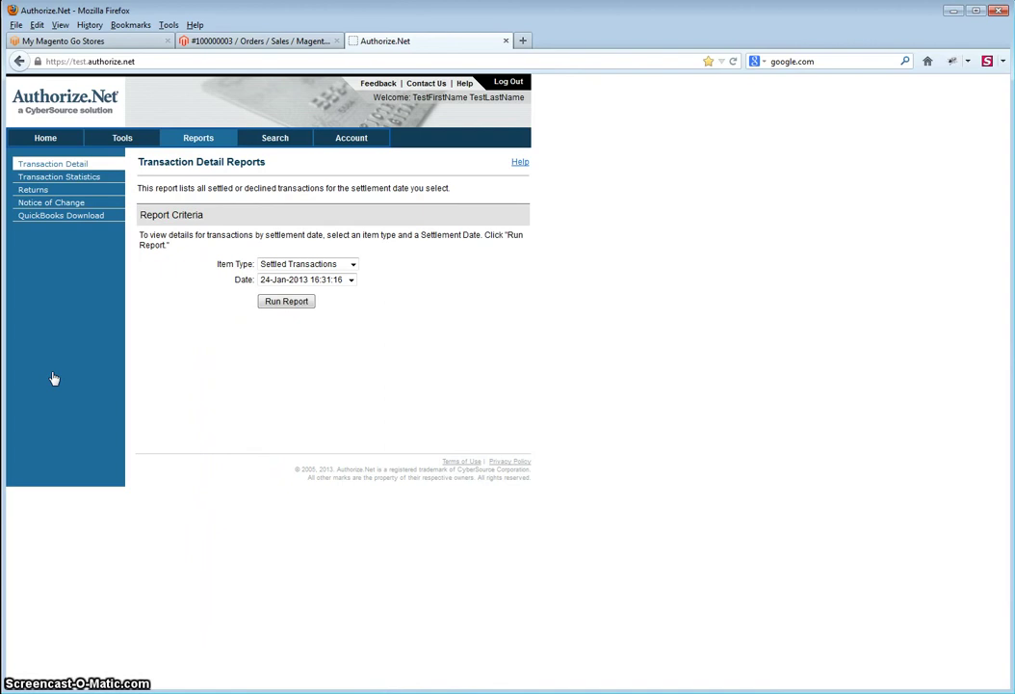
pyautogui.click(338, 280)
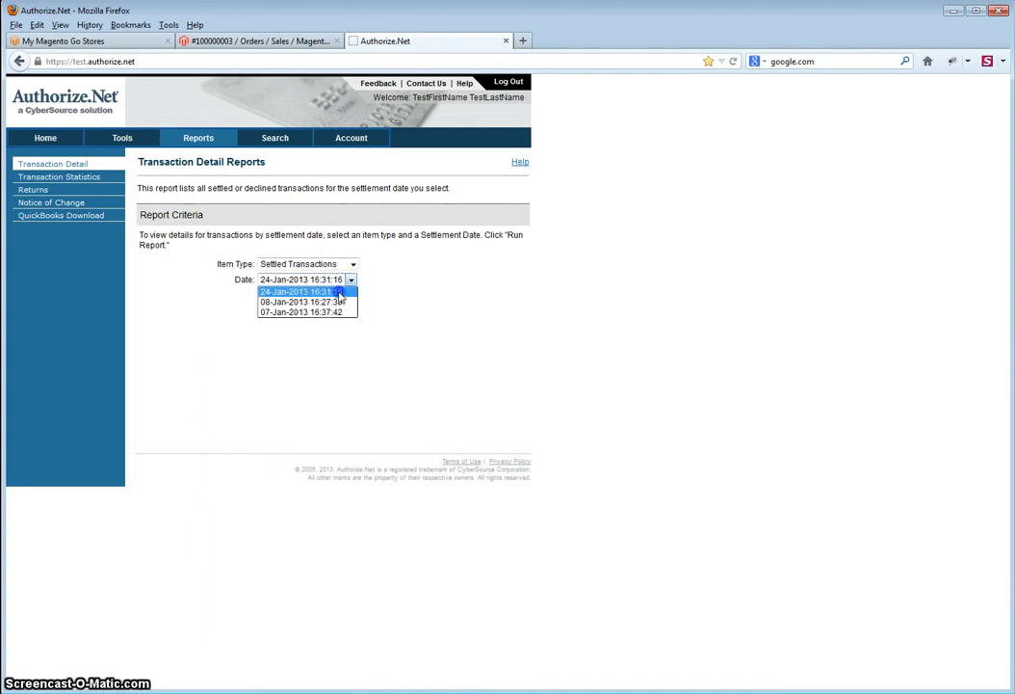
pyautogui.click(338, 293)
pyautogui.click(291, 303)
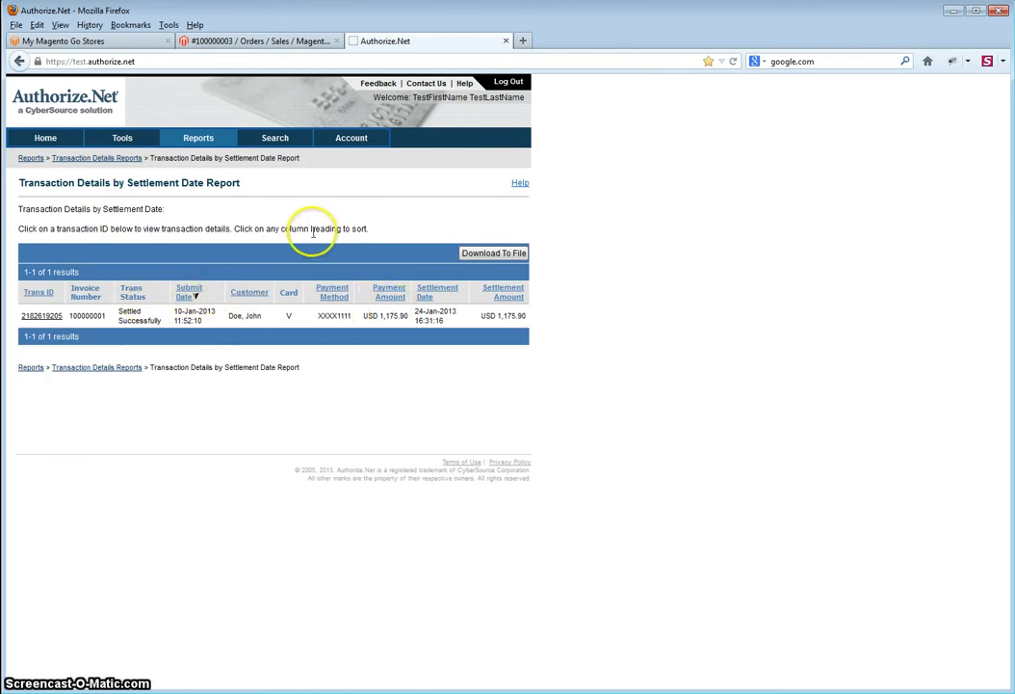
pyautogui.click(94, 160)
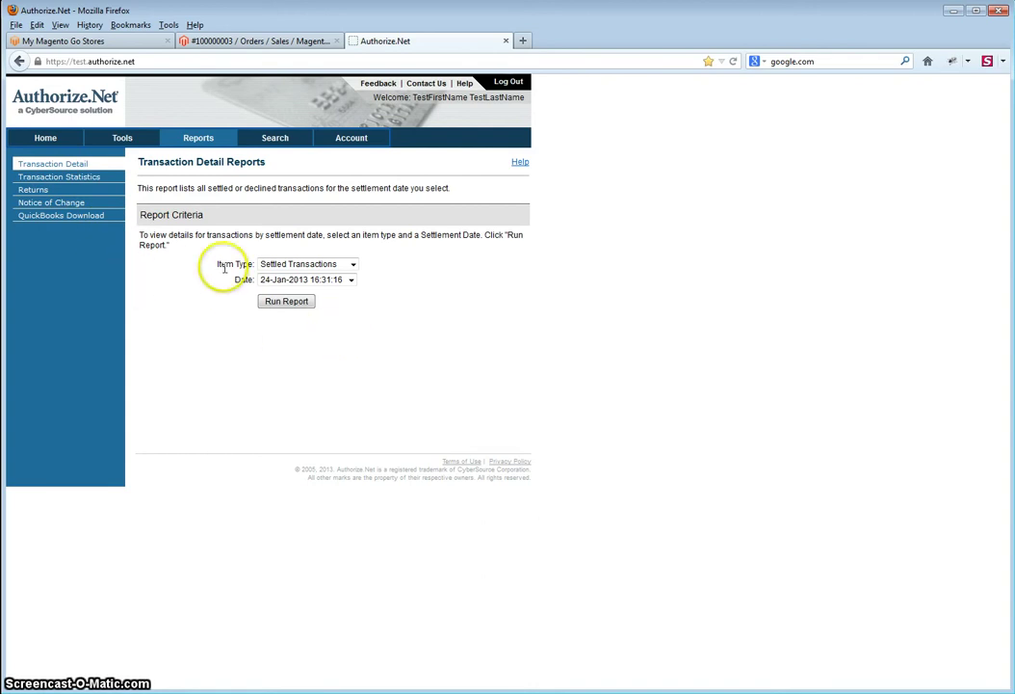
pyautogui.click(211, 40)
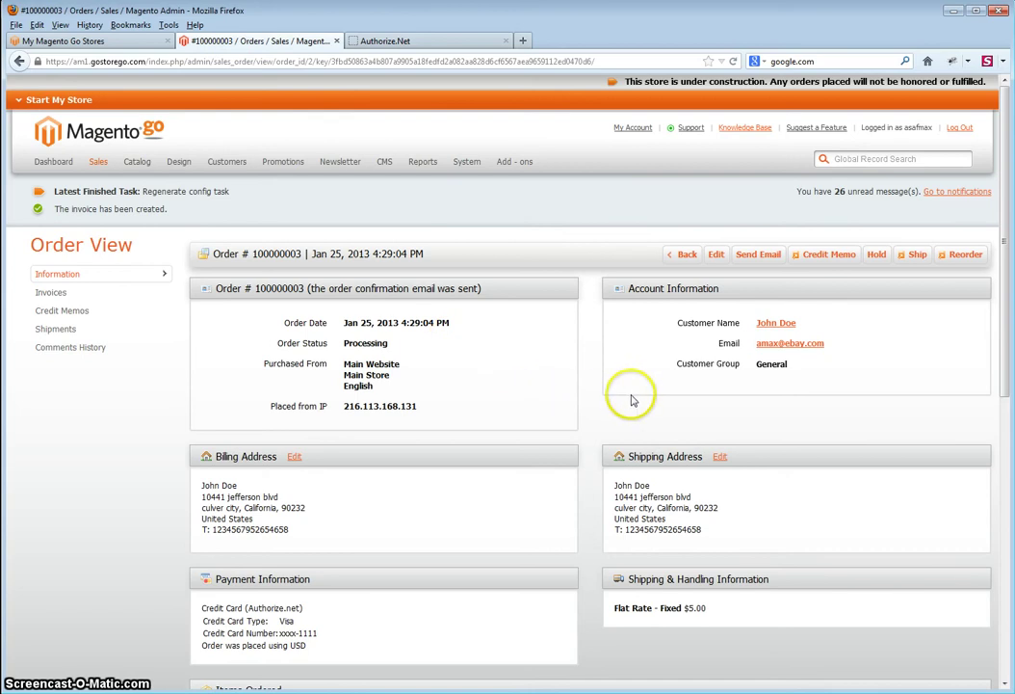
# Reopen the Processing order #100000003 from Sales > Orders and start a new shipment
pyautogui.middleClick(635, 403)
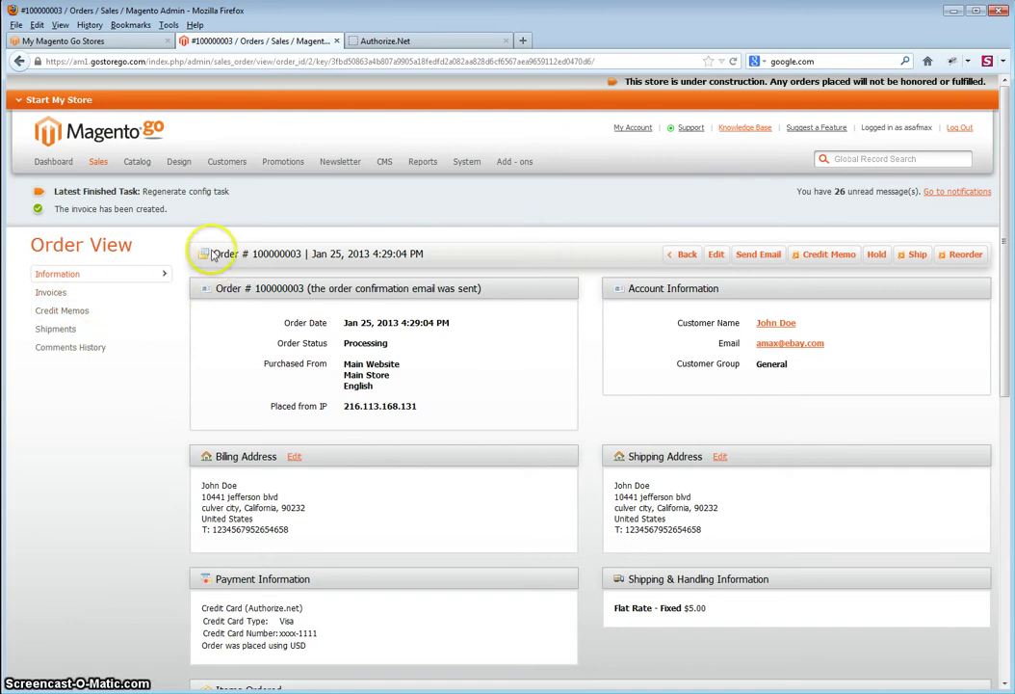
pyautogui.moveTo(99, 163)
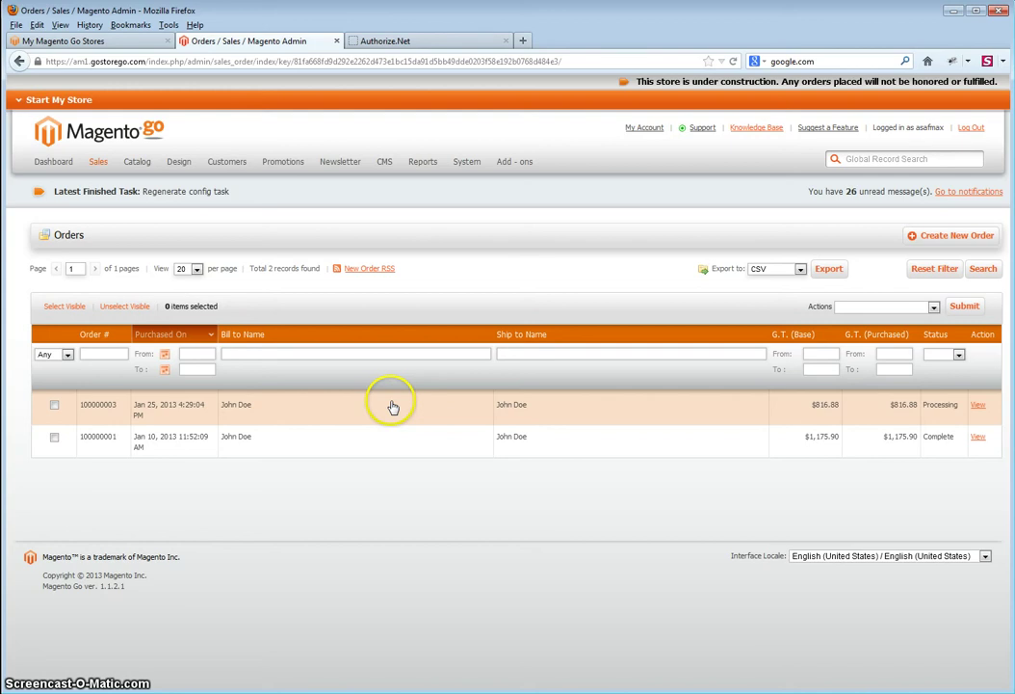
pyautogui.click(401, 411)
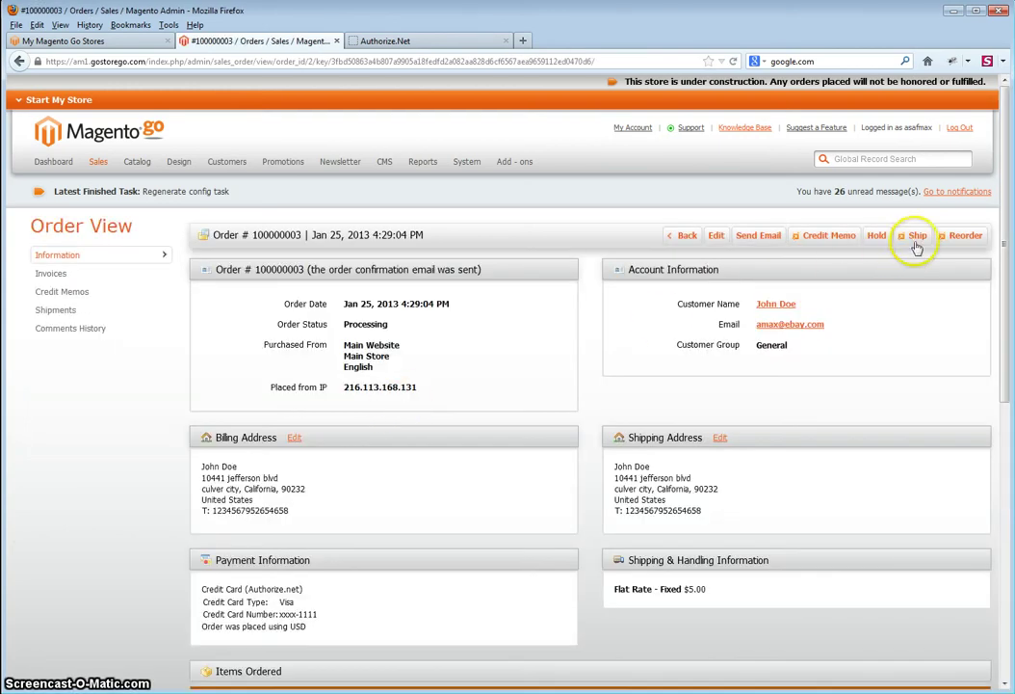
pyautogui.click(918, 237)
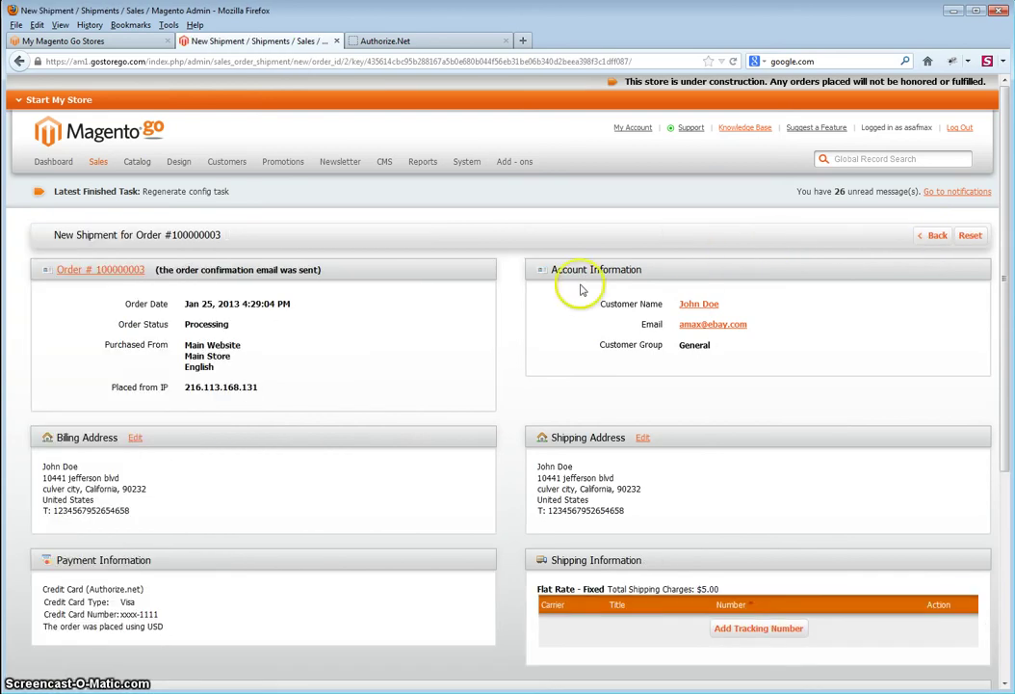
pyautogui.middleClick(510, 272)
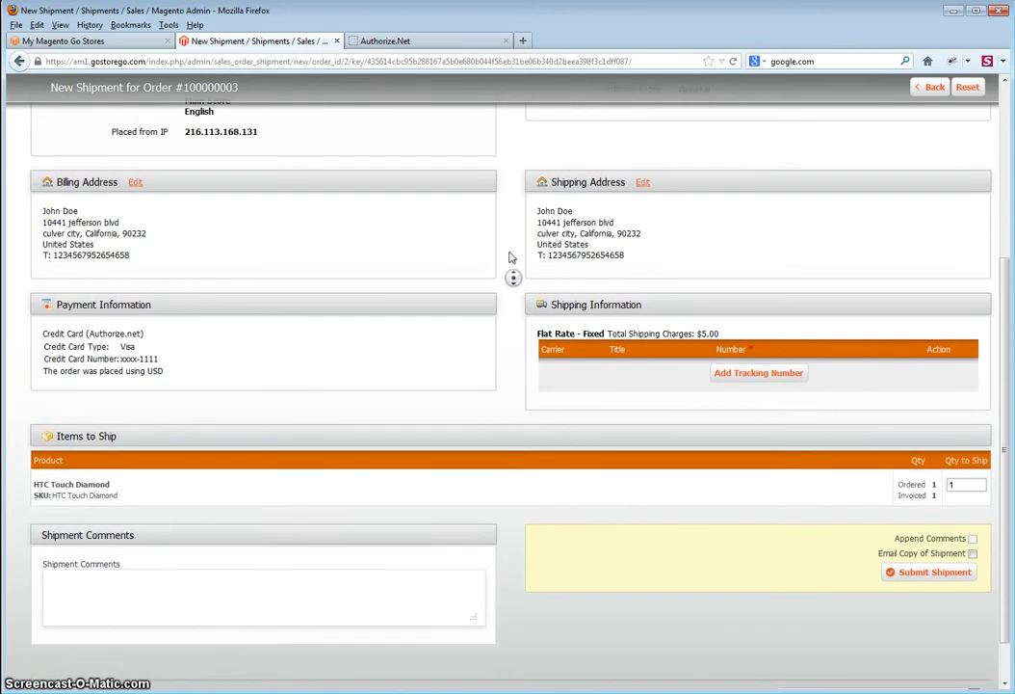
pyautogui.middleClick(510, 257)
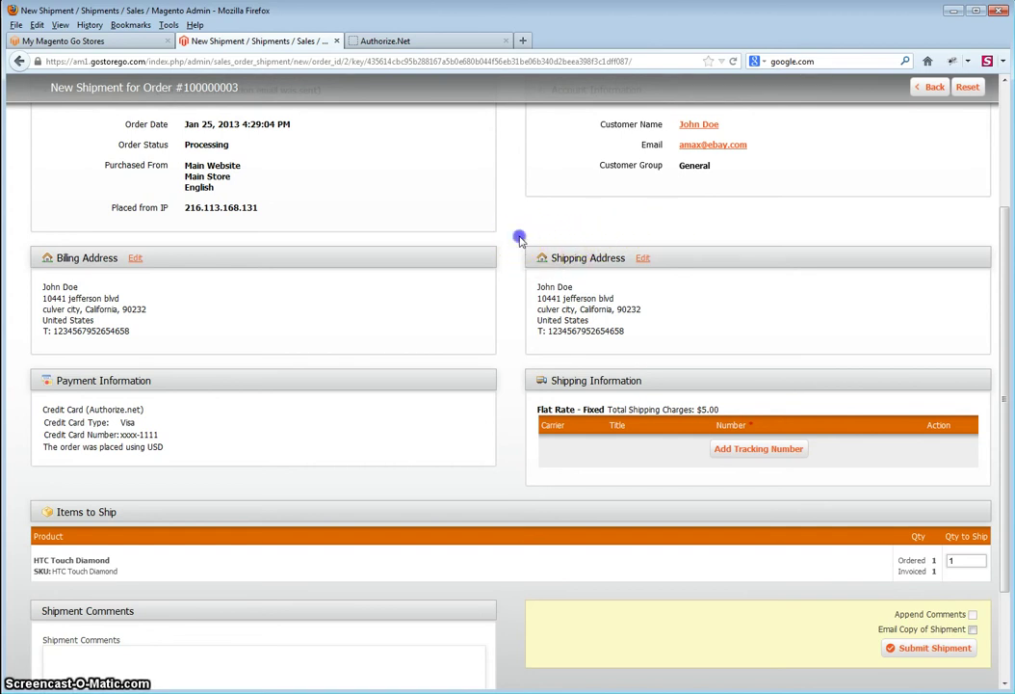
pyautogui.click(752, 451)
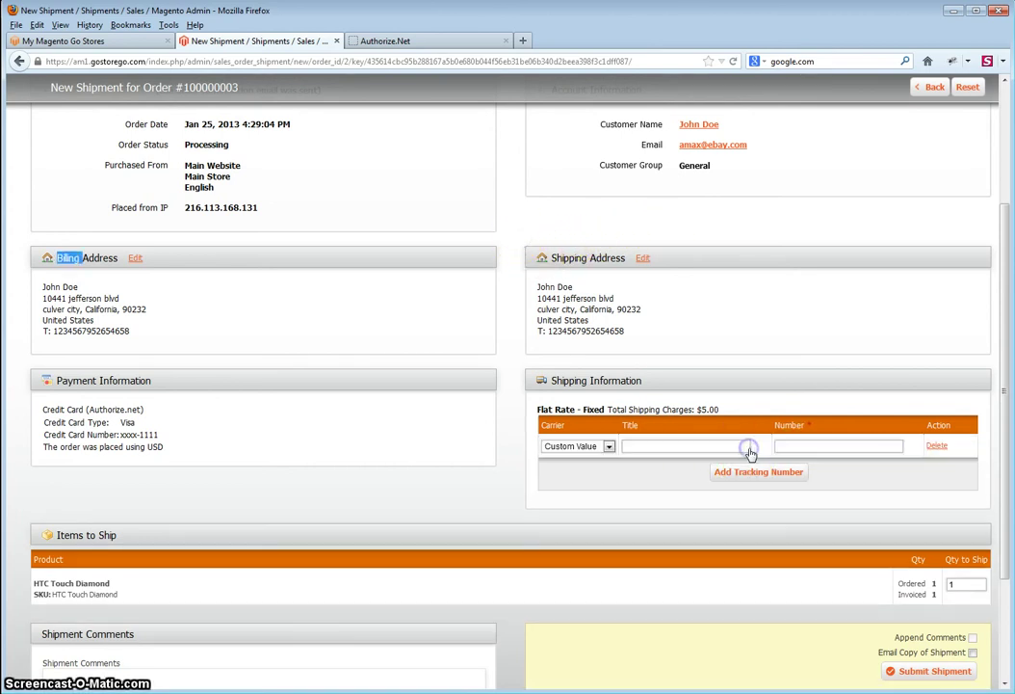
pyautogui.click(938, 448)
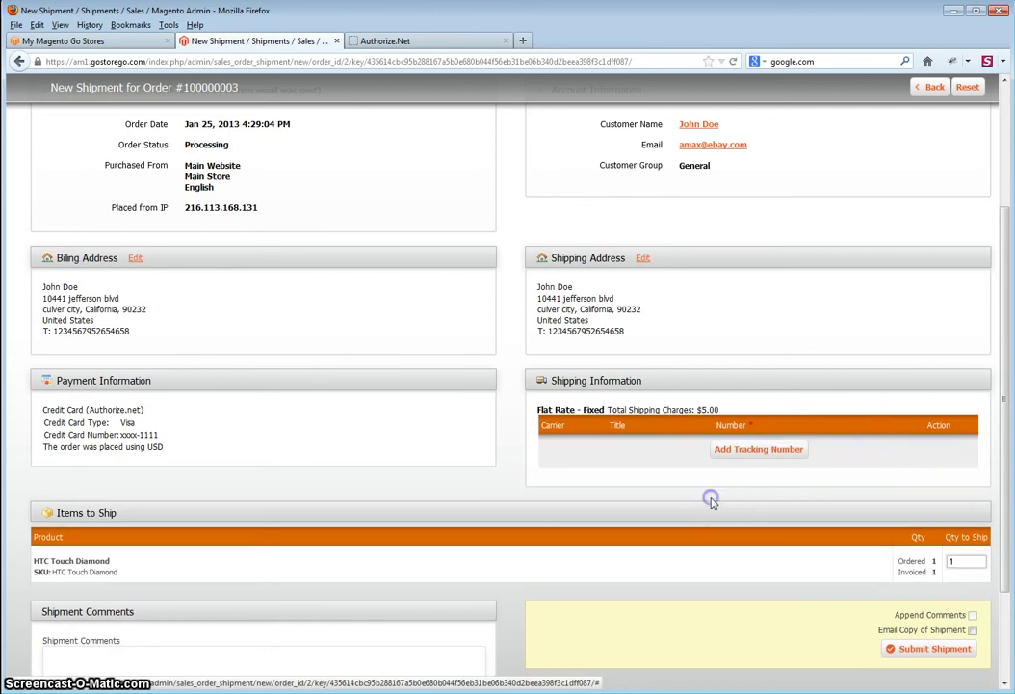
pyautogui.scroll(4, 709, 453)
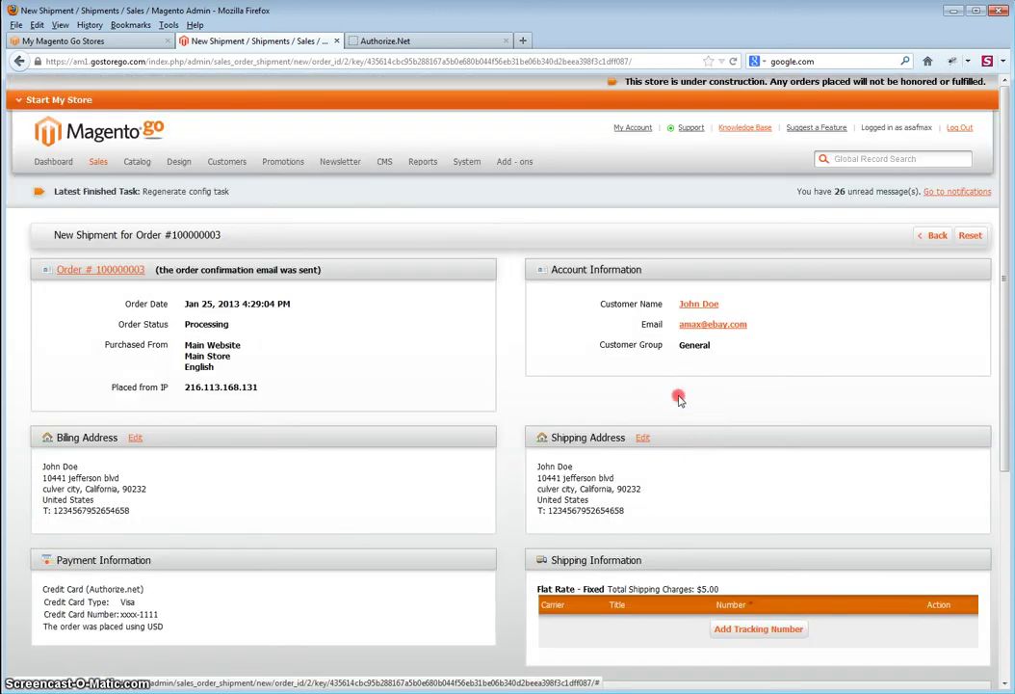
pyautogui.scroll(-5, 682, 428)
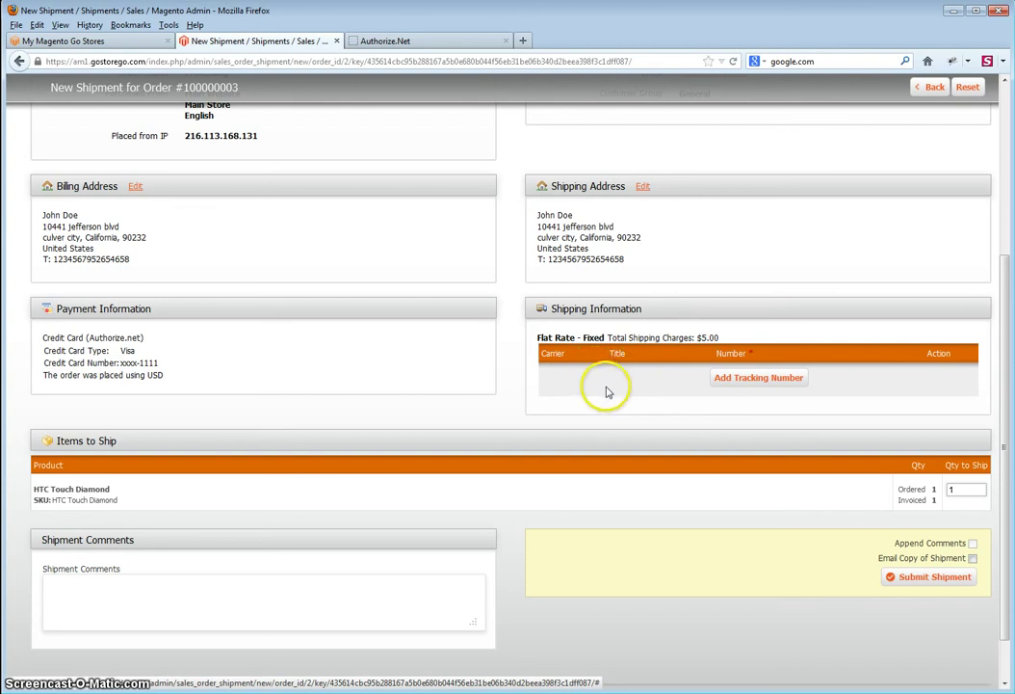
pyautogui.click(756, 377)
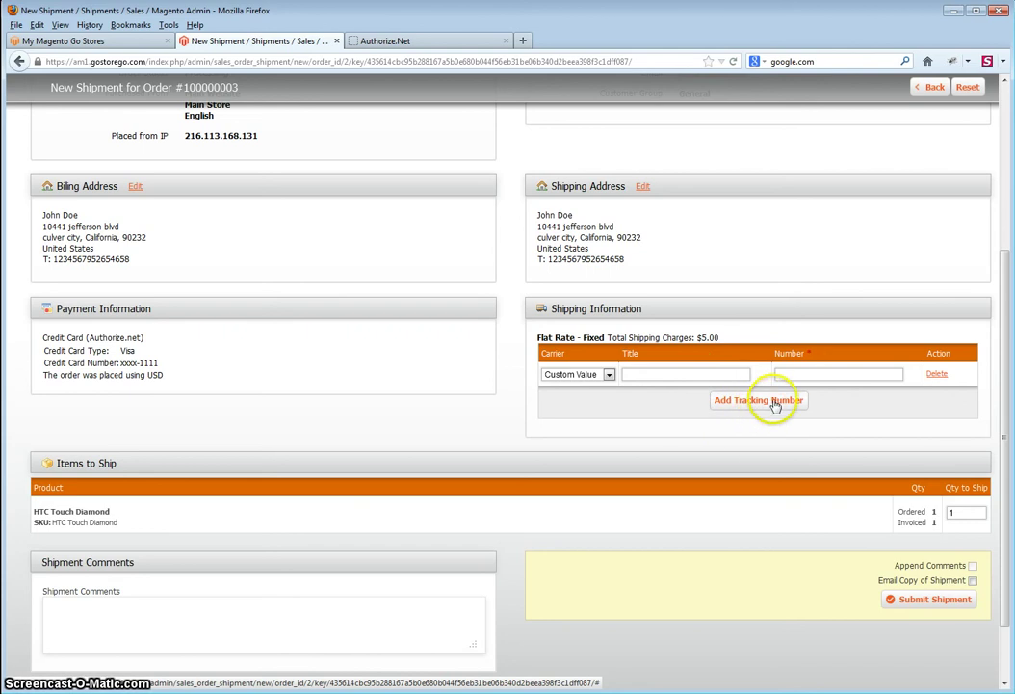
pyautogui.click(943, 374)
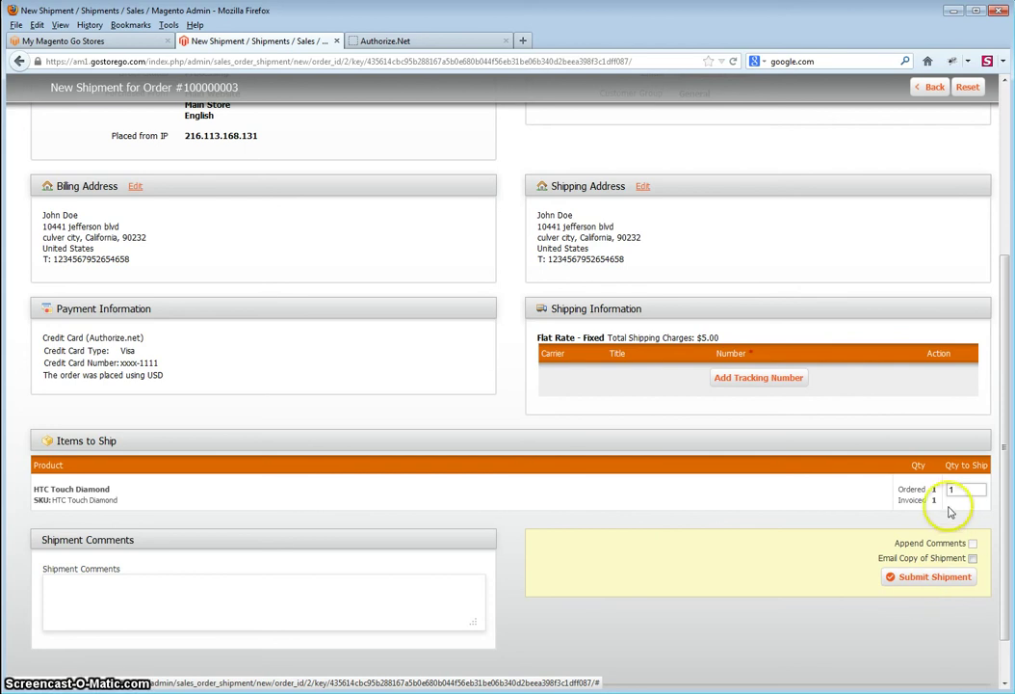
# Submit the shipment, review the now-Complete order, and check its one paid $816.88 invoice
pyautogui.click(933, 584)
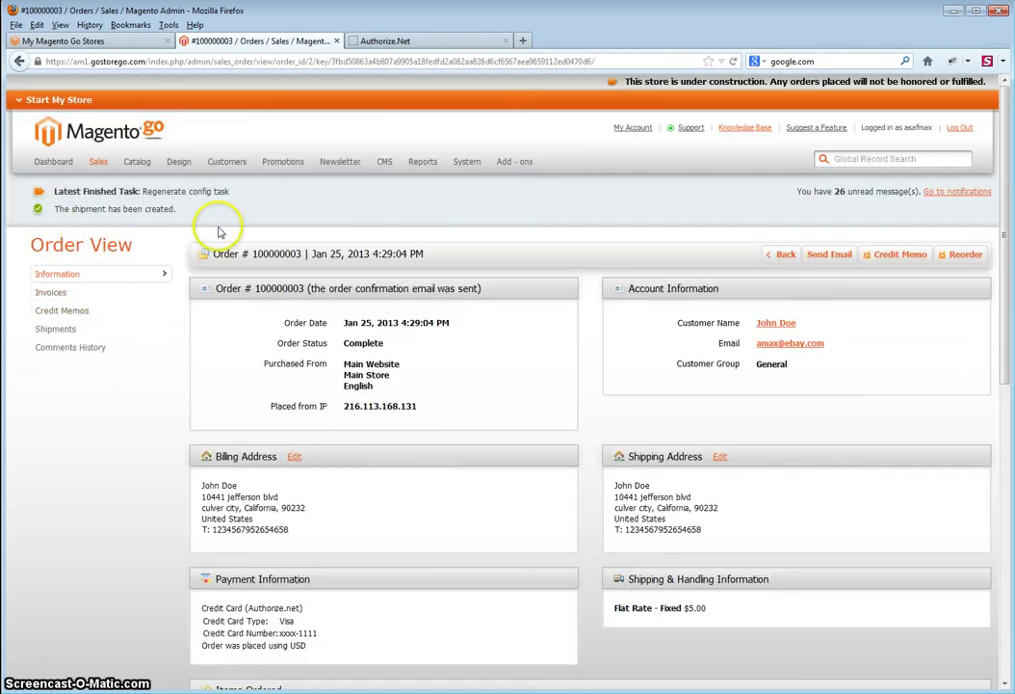
pyautogui.middleClick(175, 376)
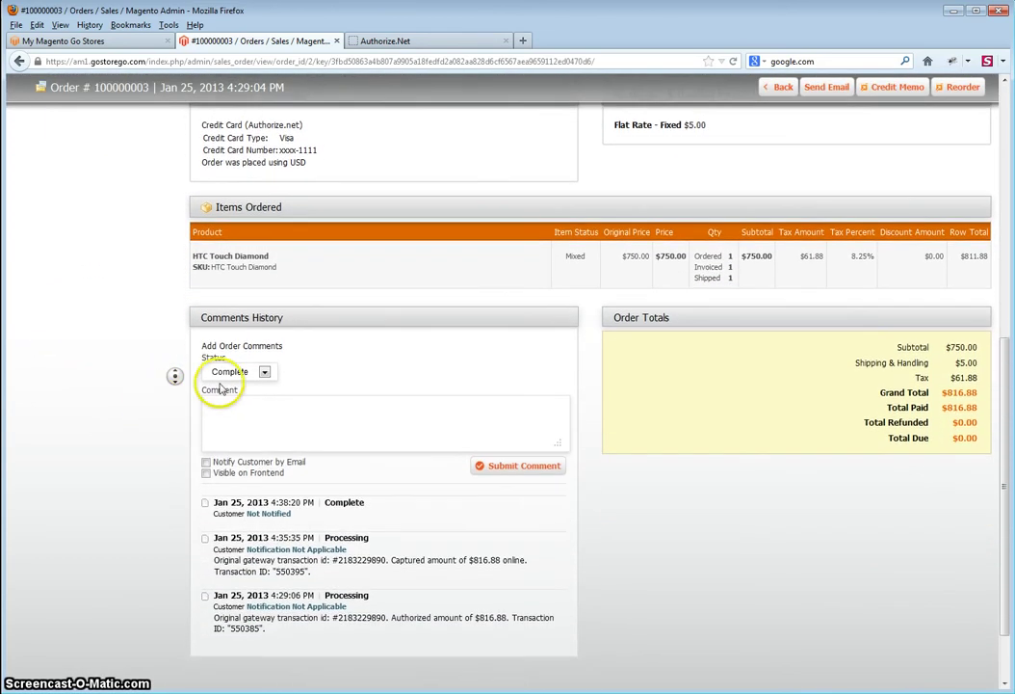
pyautogui.click(161, 404)
pyautogui.middleClick(136, 421)
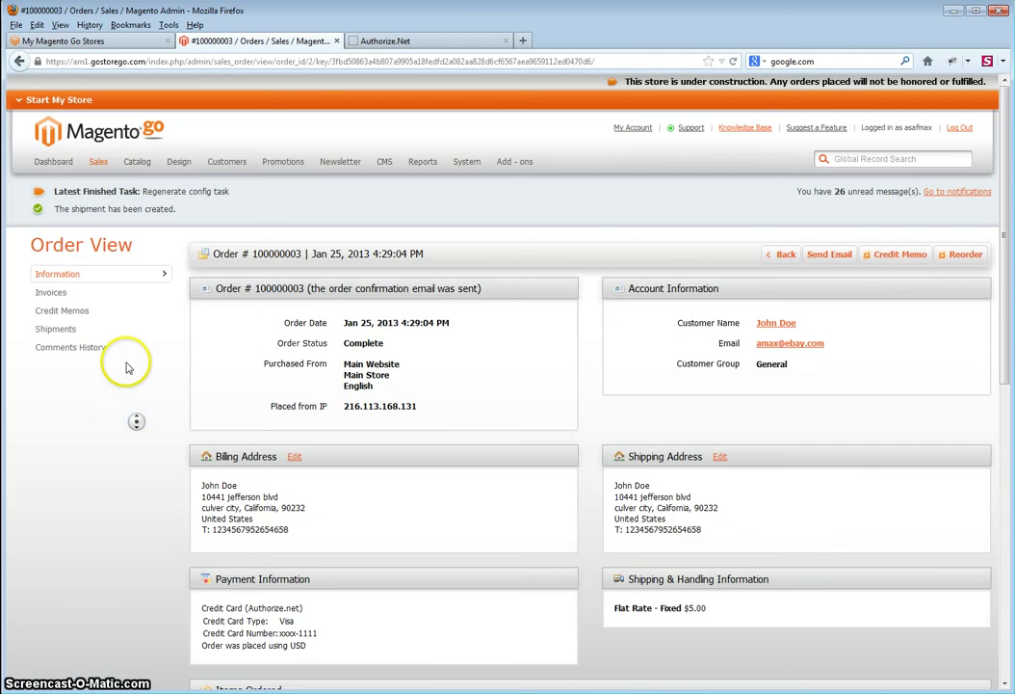
pyautogui.click(193, 376)
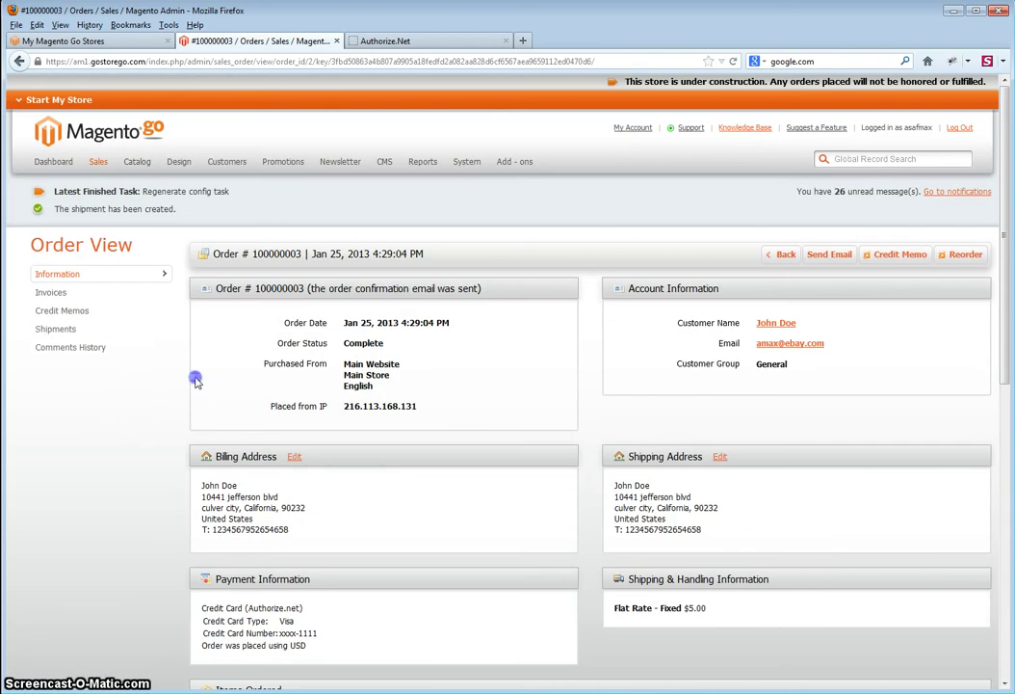
pyautogui.click(73, 297)
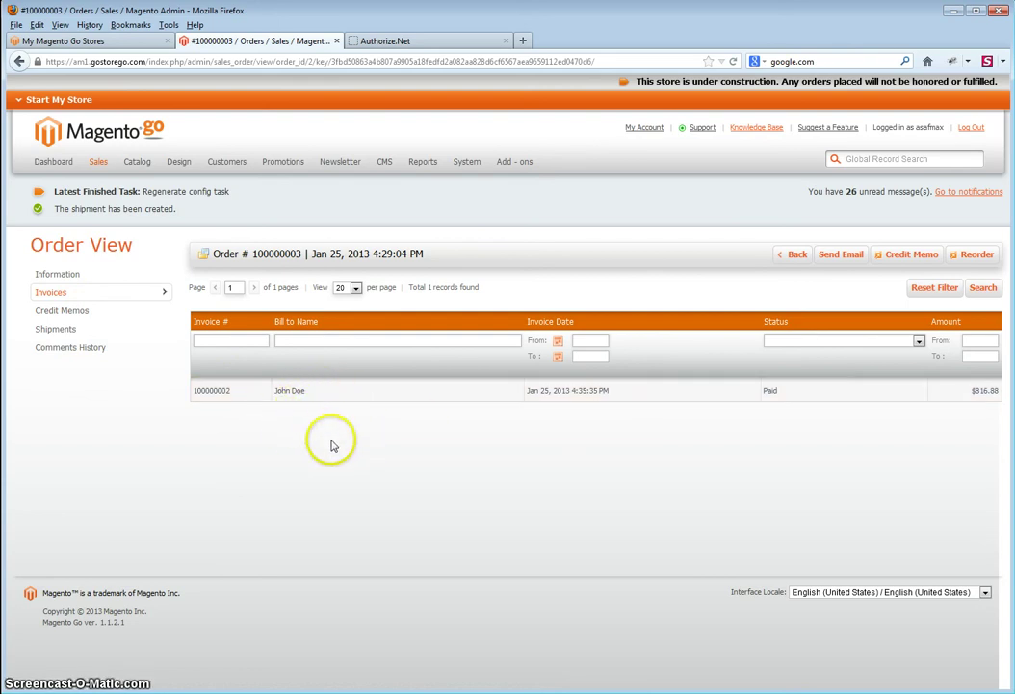
# Check the order's shipment and empty credit memo list, then return to its Complete information page
pyautogui.click(85, 331)
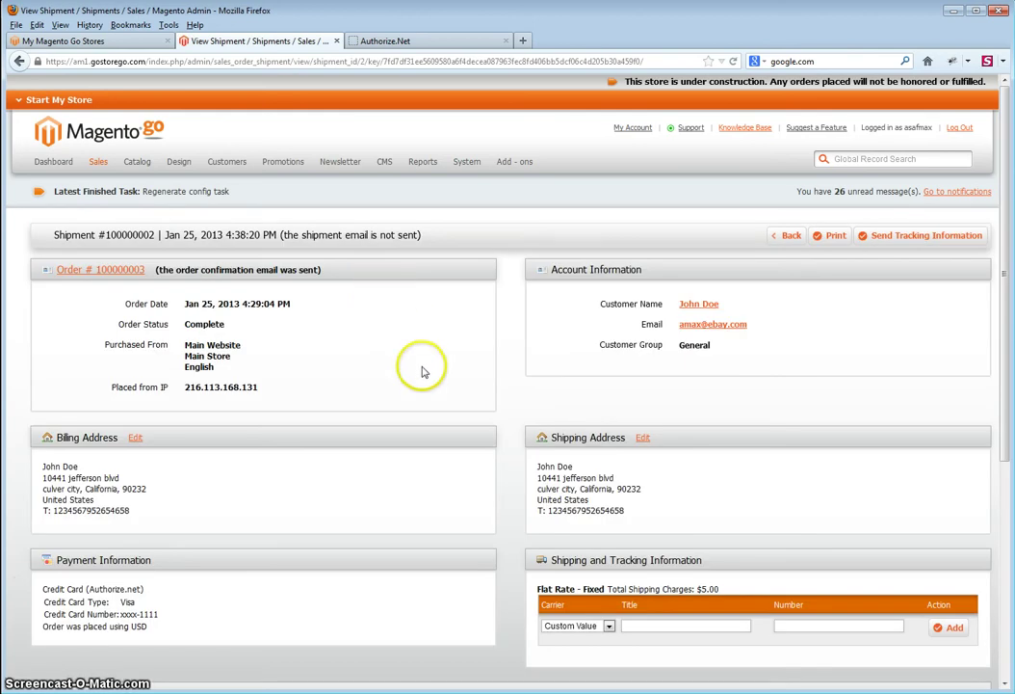
pyautogui.click(80, 271)
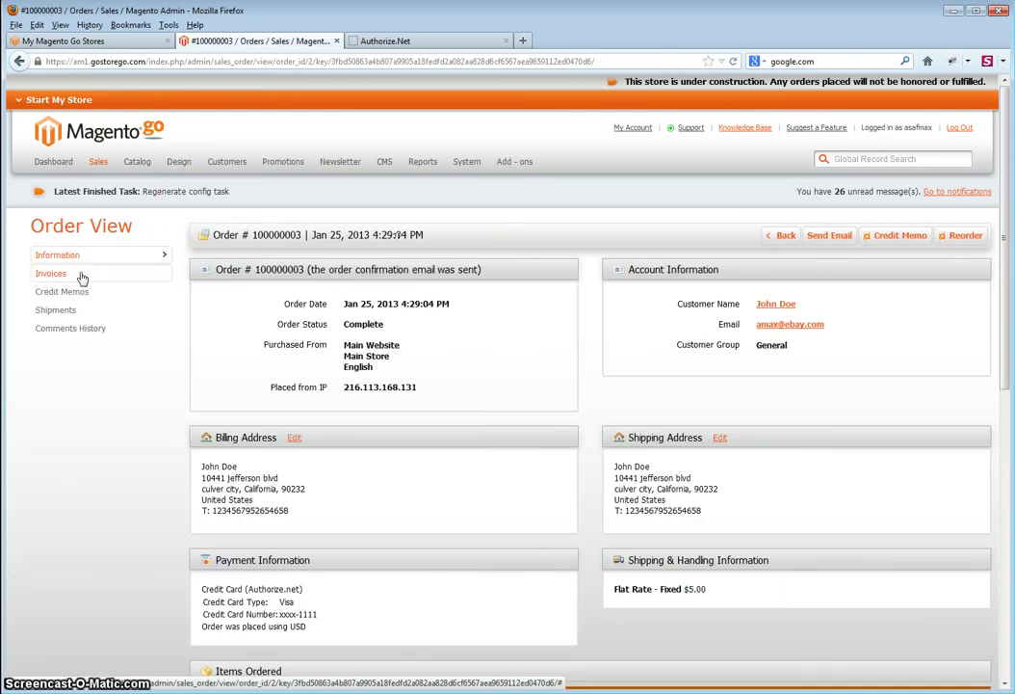
pyautogui.click(84, 294)
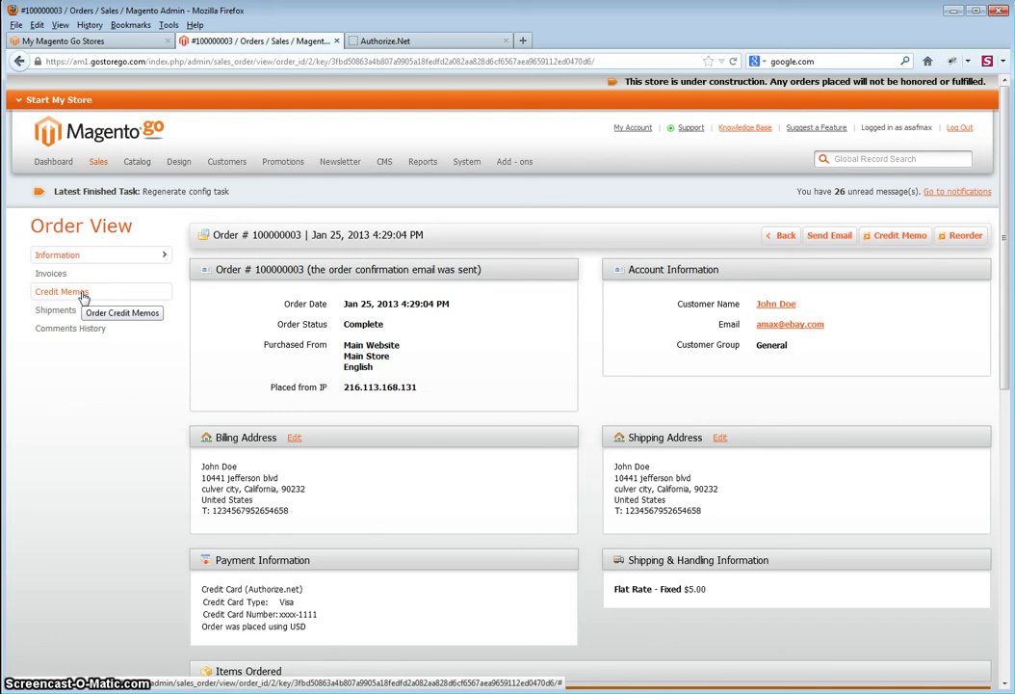
pyautogui.click(84, 294)
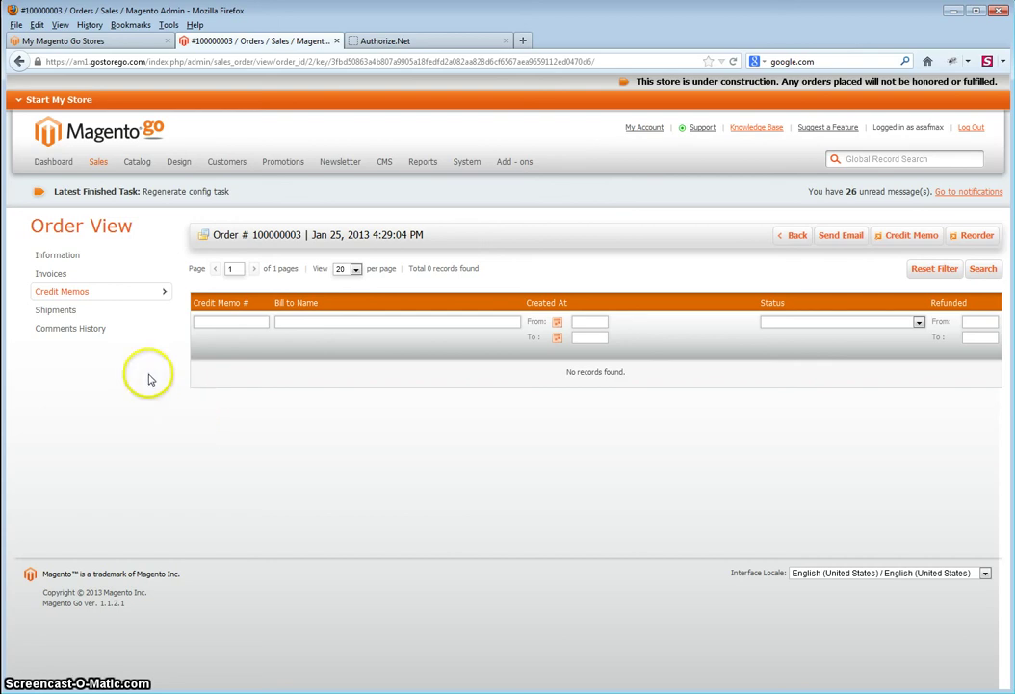
pyautogui.click(70, 258)
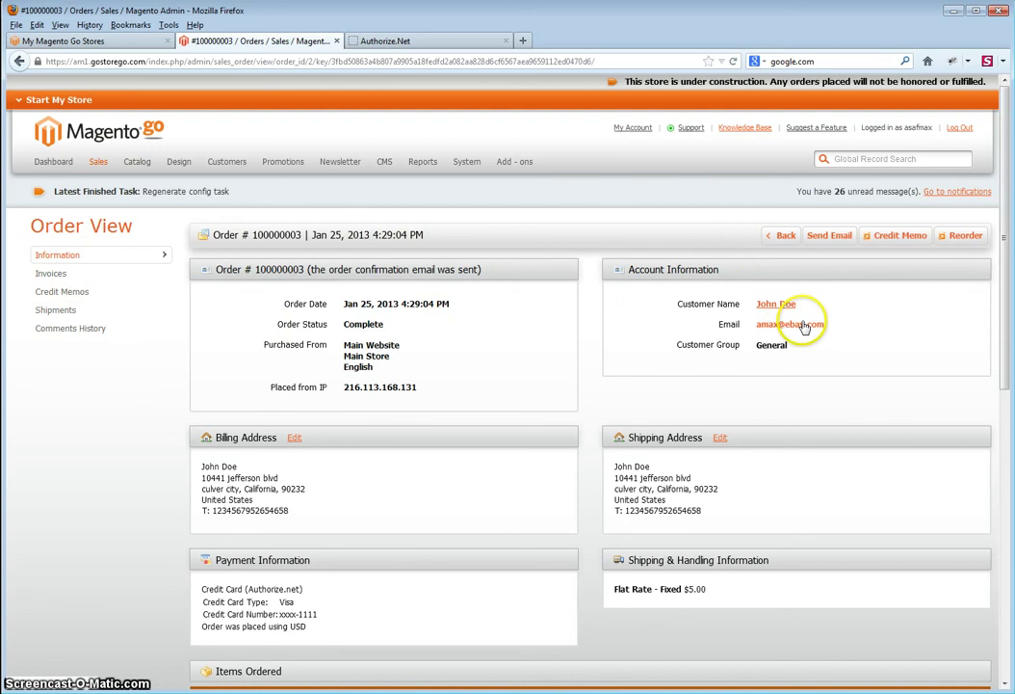
pyautogui.moveTo(100, 180)
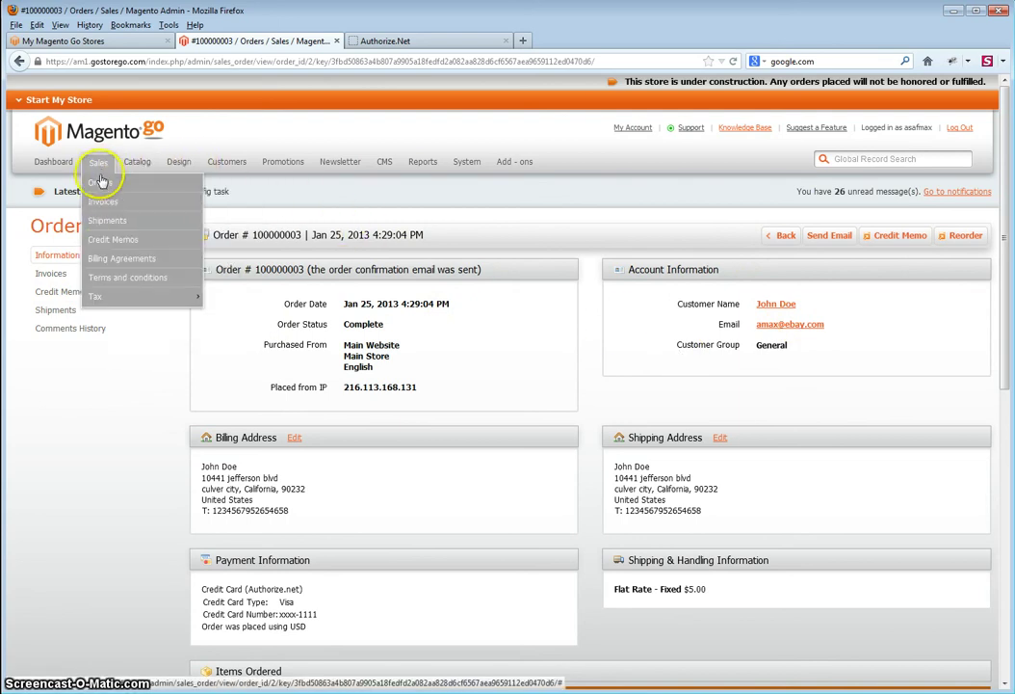